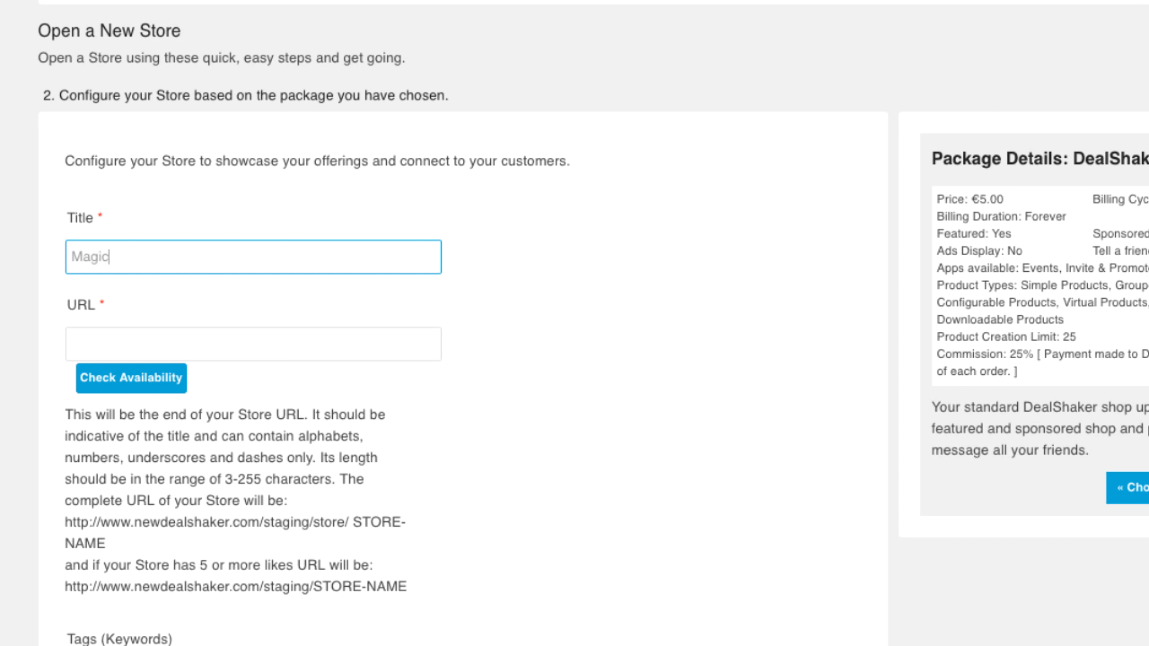
- Enter magic-shop as the store URL and confirm it is available
key(Tab)
text(mag)
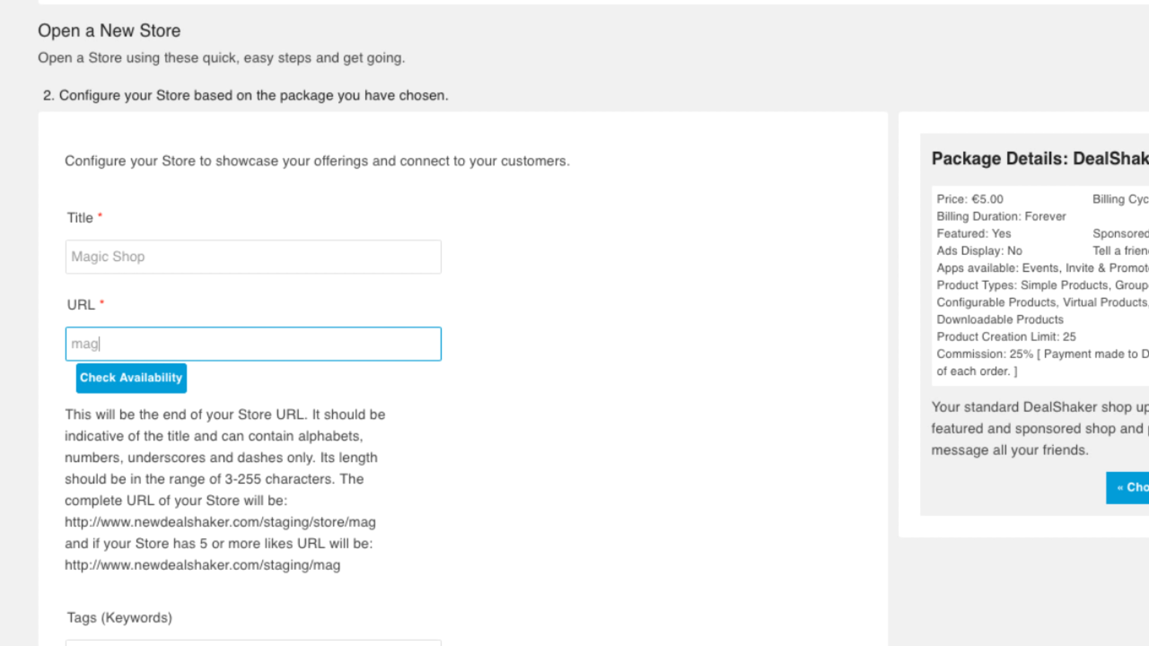
text(ic-shop)
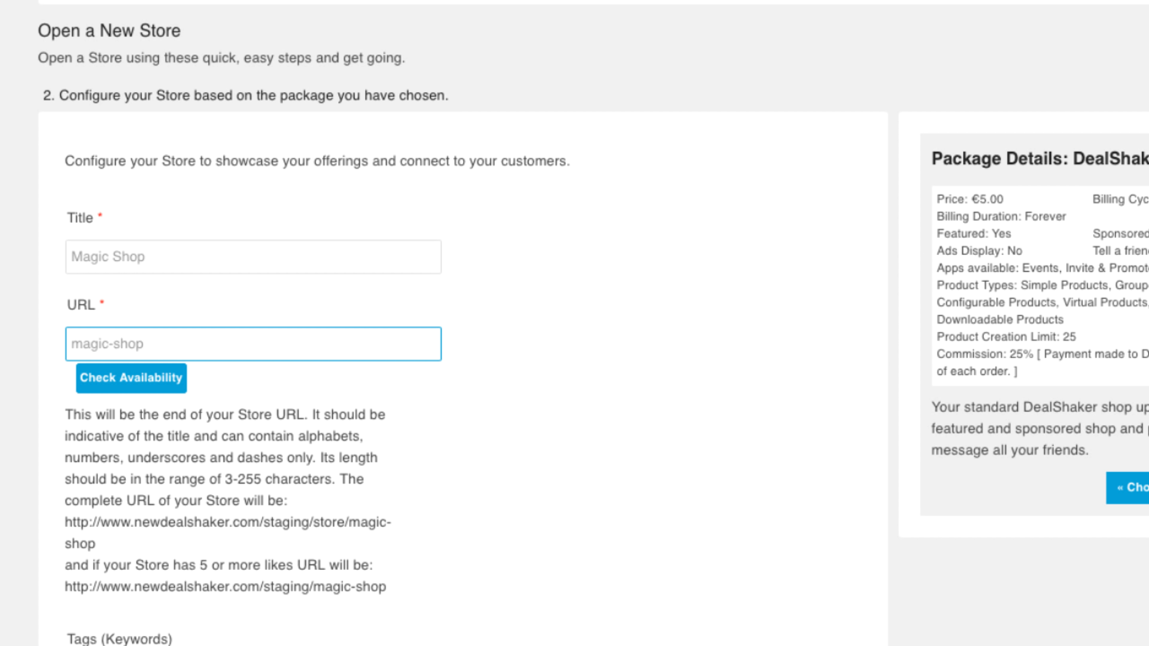
click(120, 389)
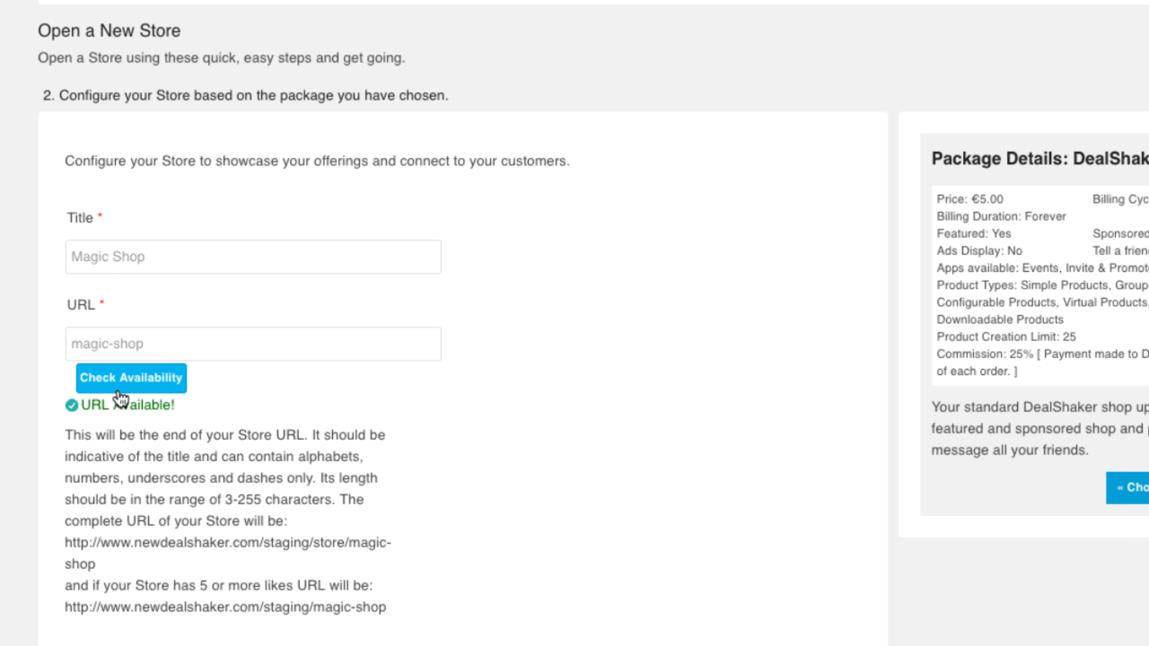
scroll(120, 398, down, 5)
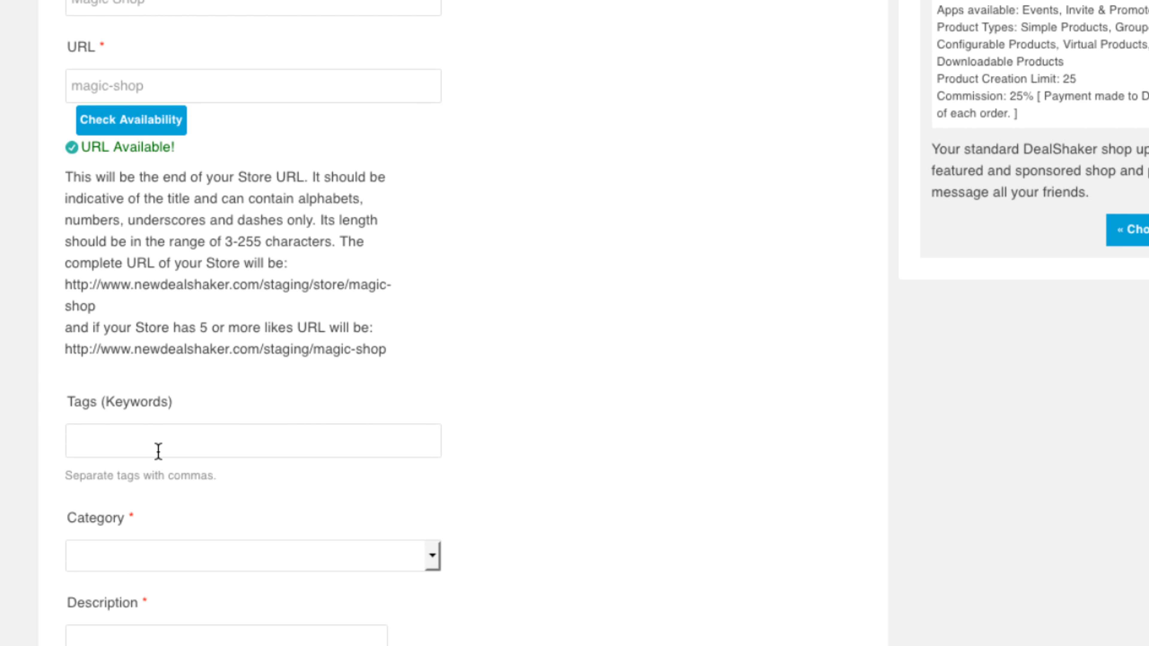
- Add the tag magic and choose Online Services as the store category
click(158, 449)
text(magic)
key(Tab)
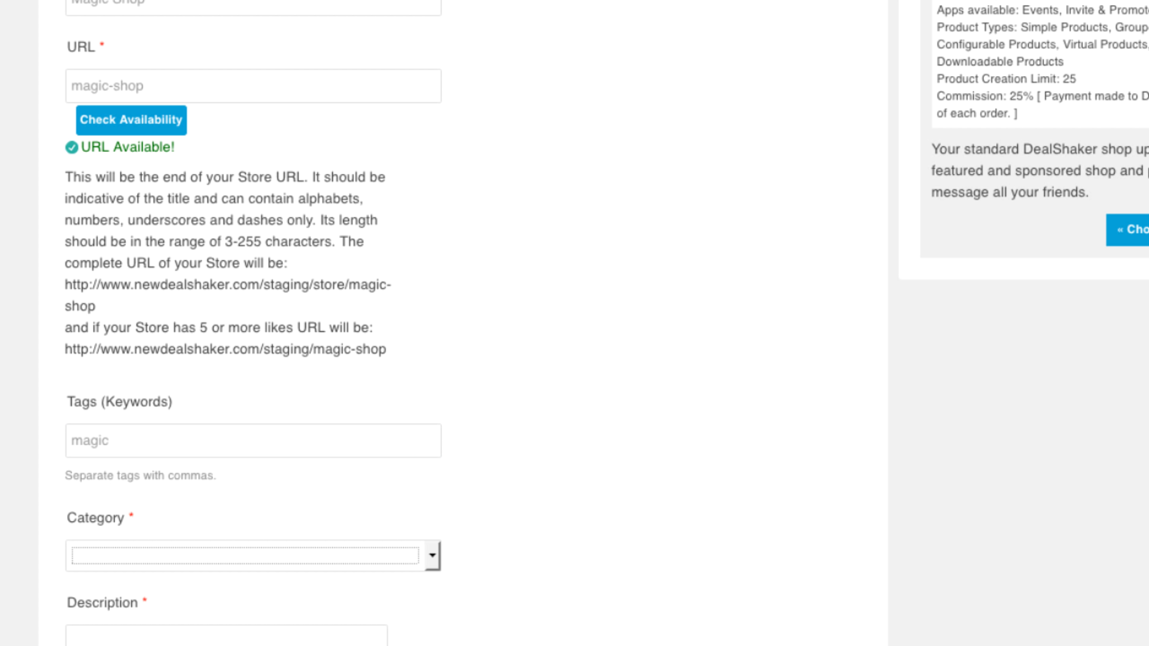
scroll(403, 495, down, 3)
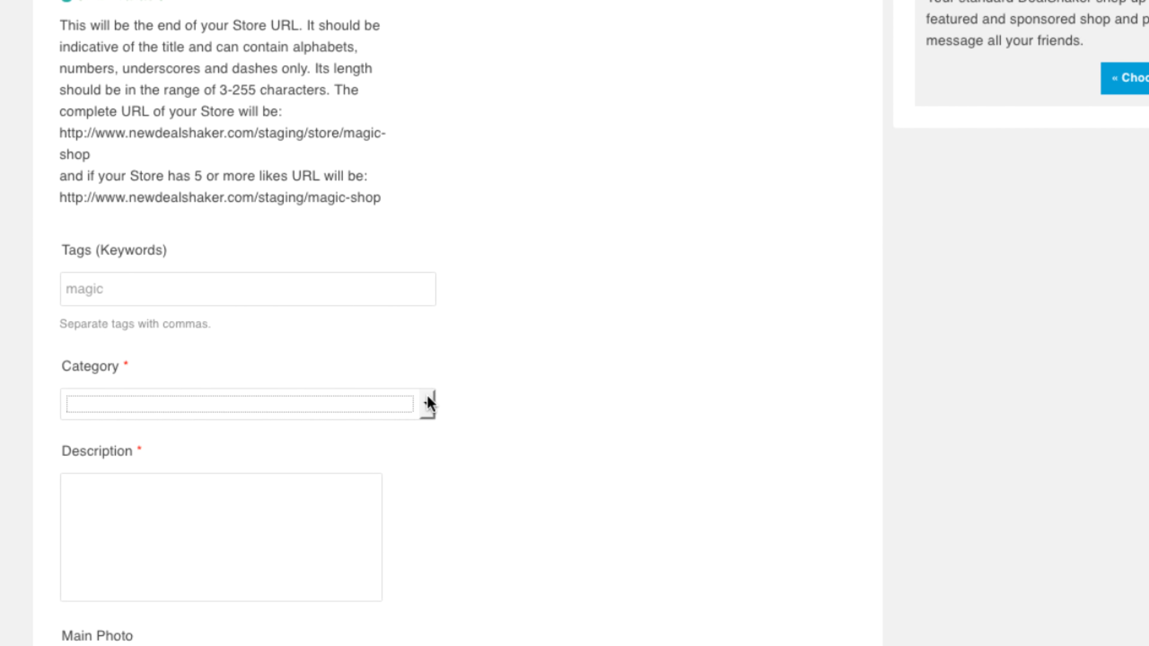
click(428, 401)
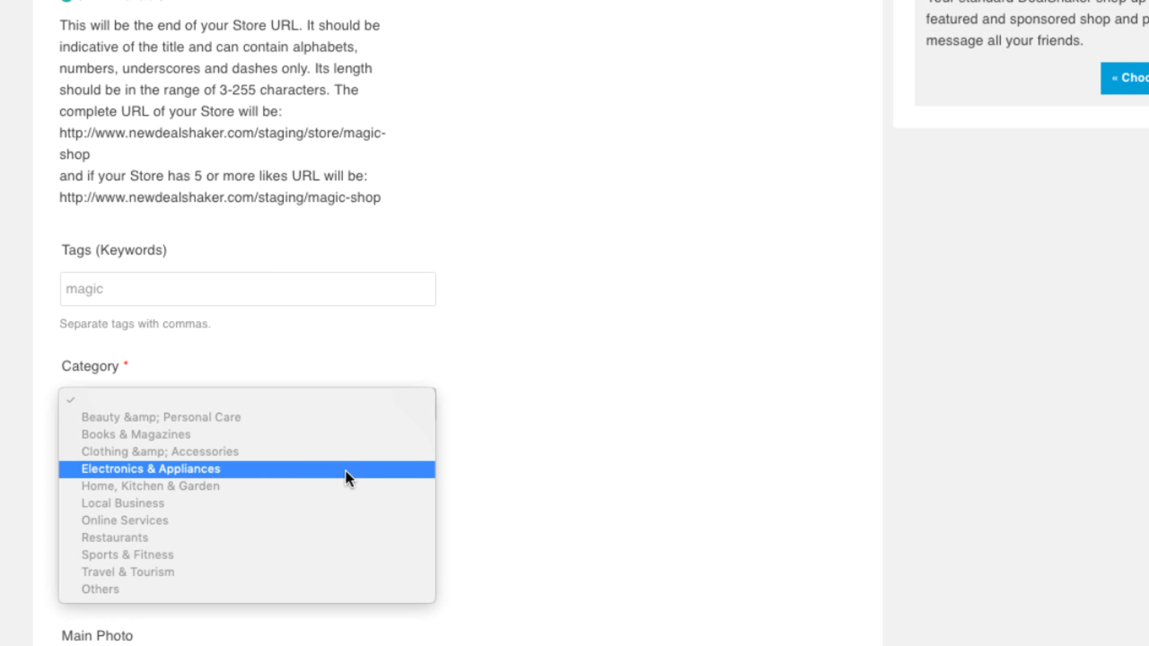
click(332, 521)
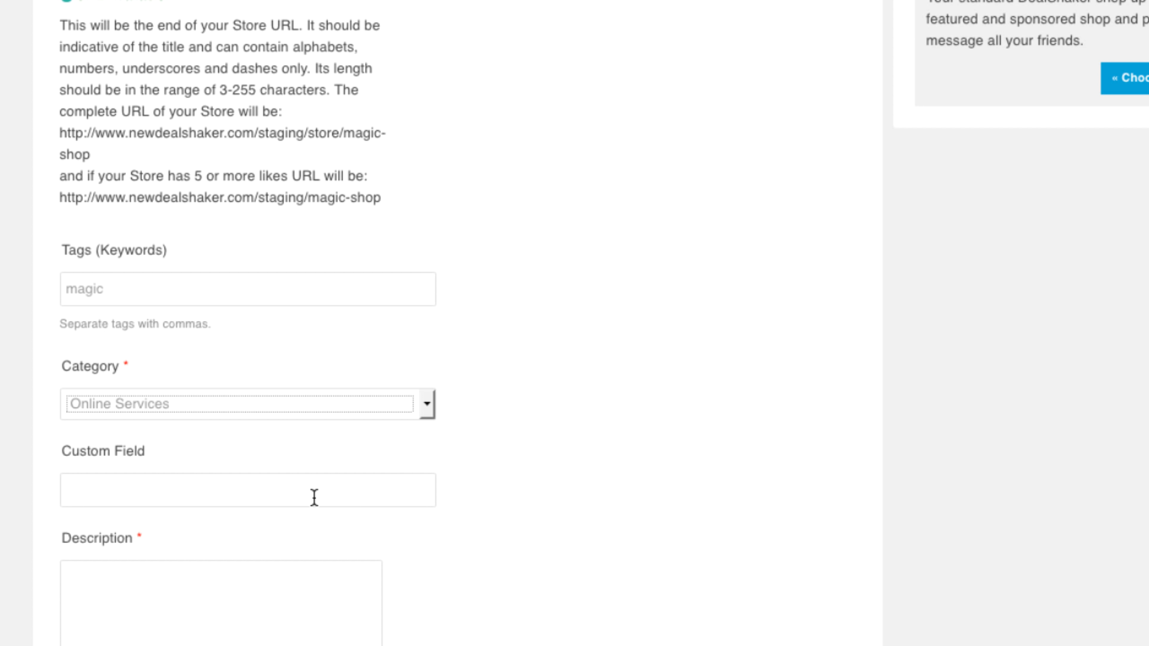
- Write the store description 'Here you can get magic services' and begin adding the main photo
scroll(315, 506, down, 2)
click(309, 520)
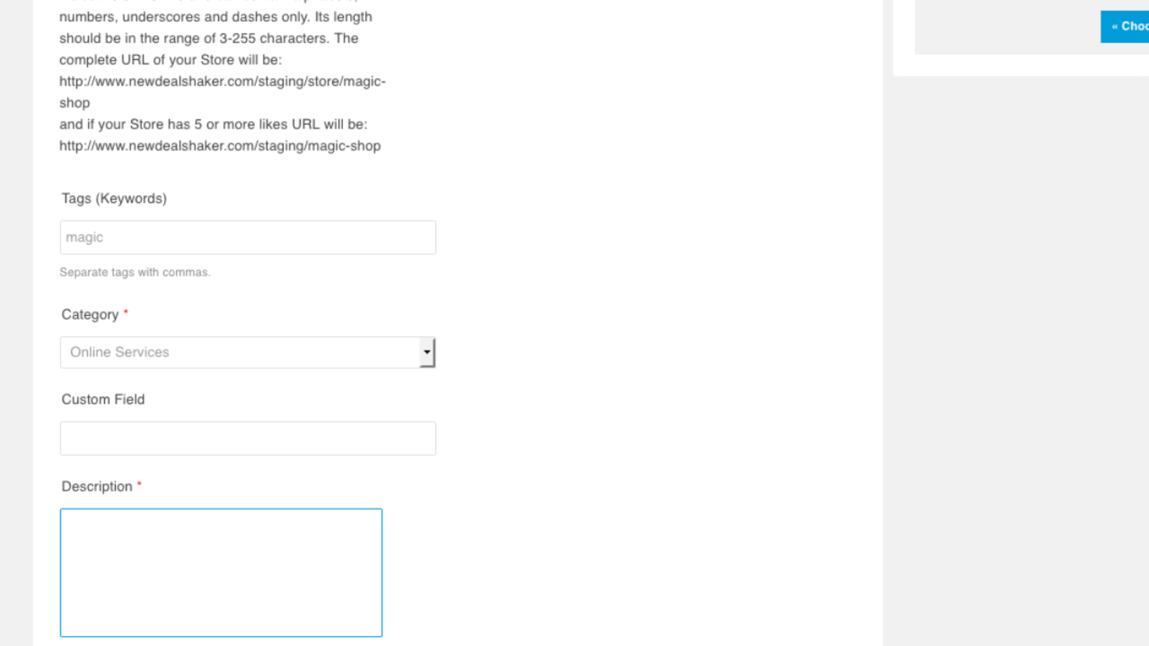
text(Here you can get magic services)
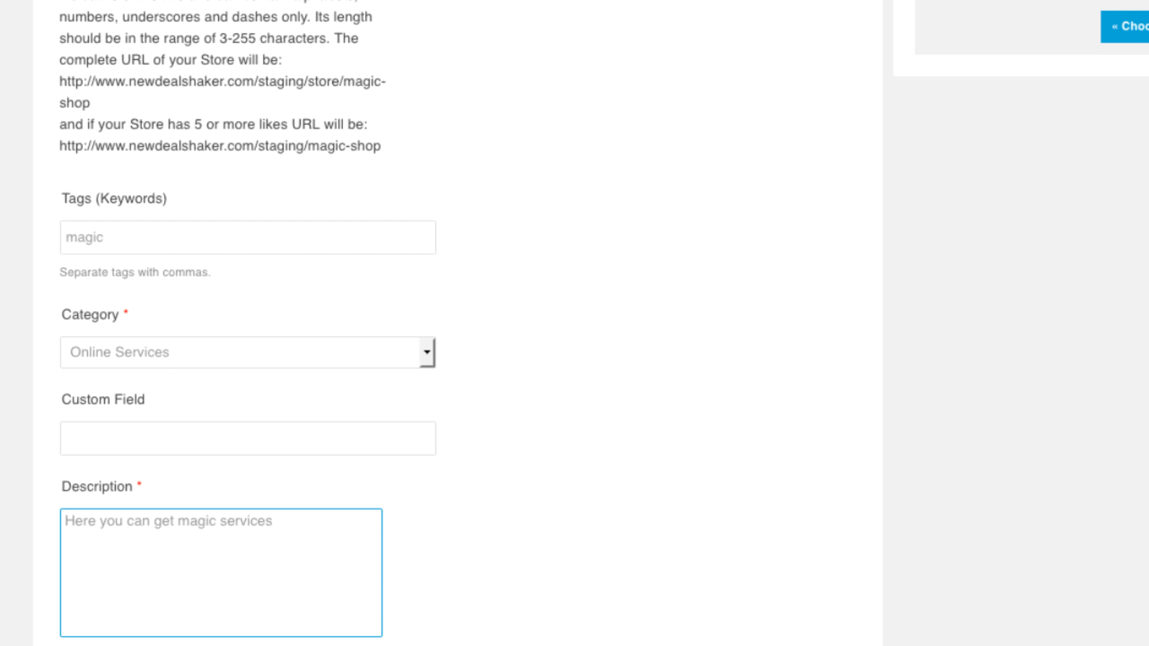
scroll(244, 362, down, 5)
click(105, 480)
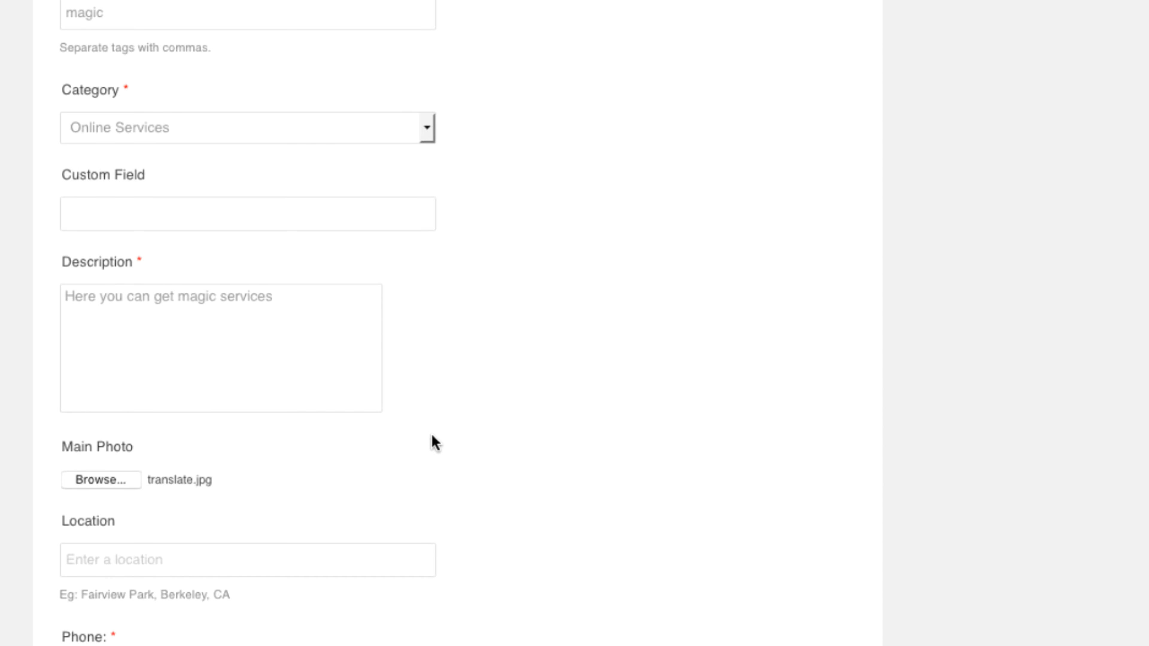
- Set the store location to the Stockholm Storgatan address suggestion
scroll(432, 435, down, 2)
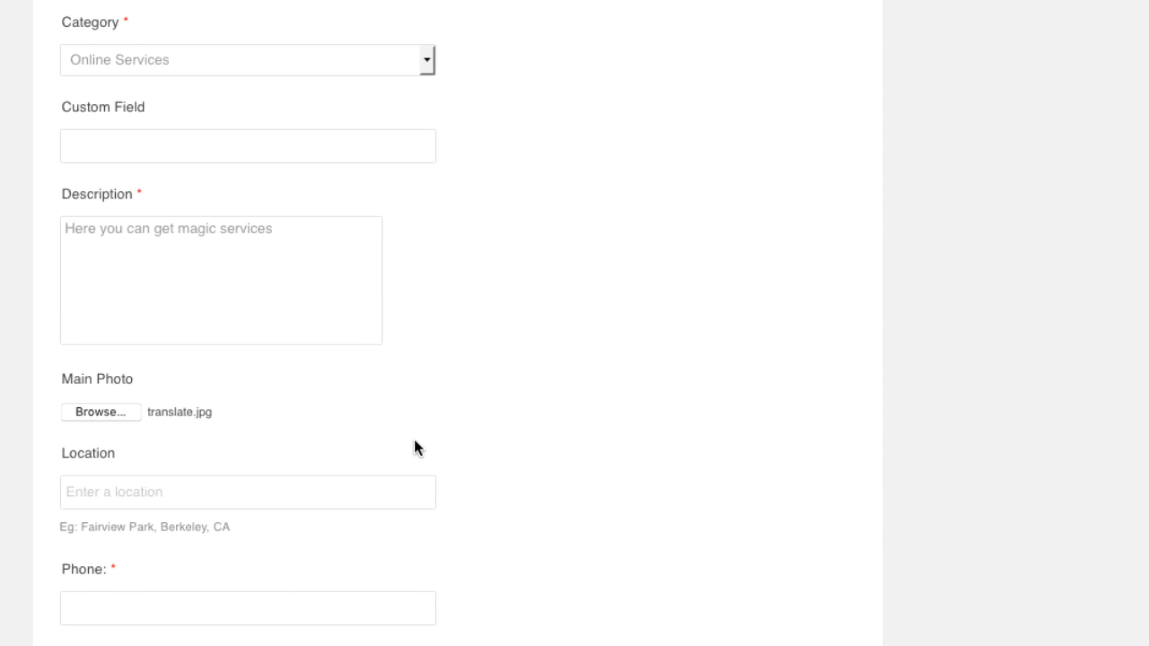
click(355, 487)
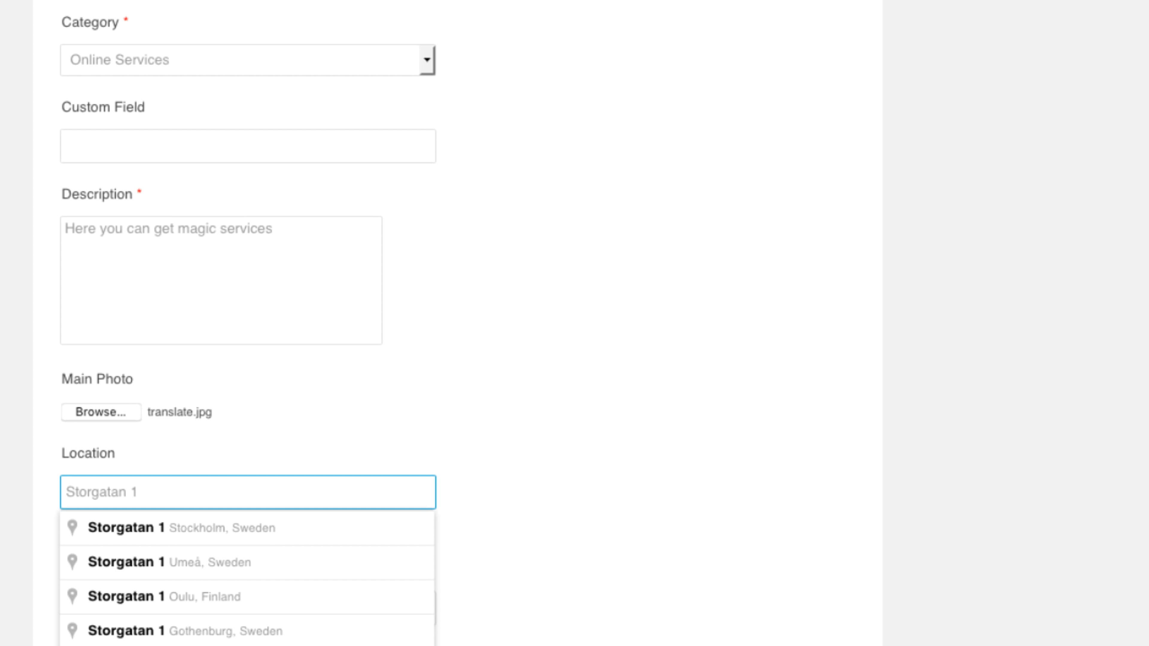
click(259, 527)
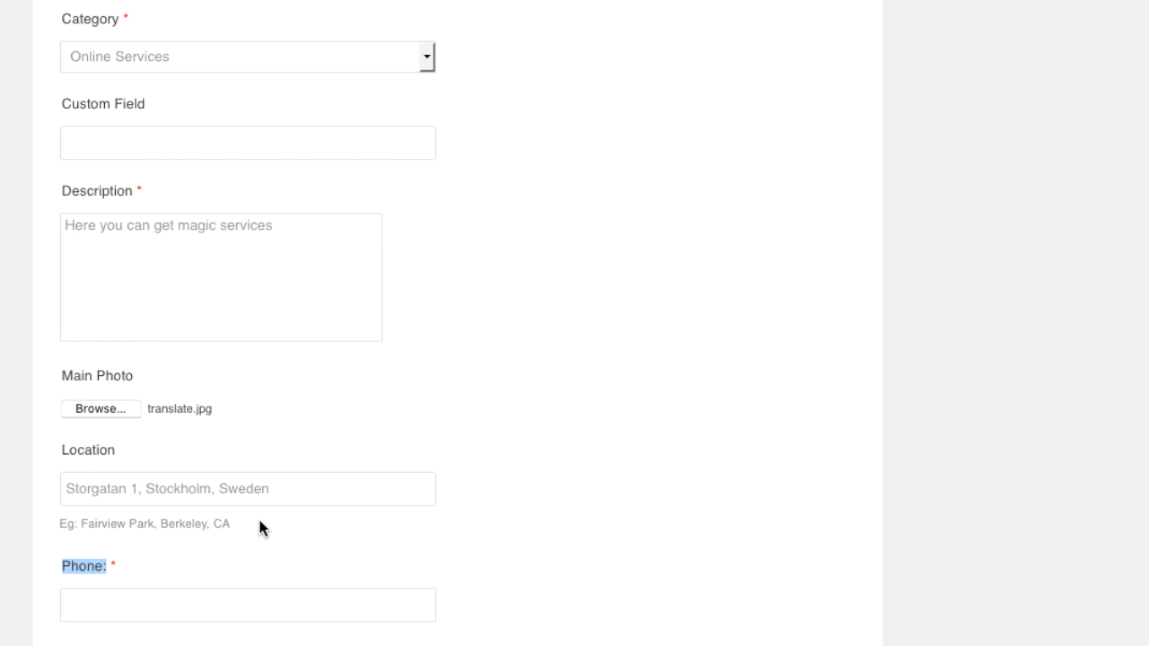
scroll(260, 521, down, 5)
- Fill in the store's contact phone number and e-mail address
click(334, 365)
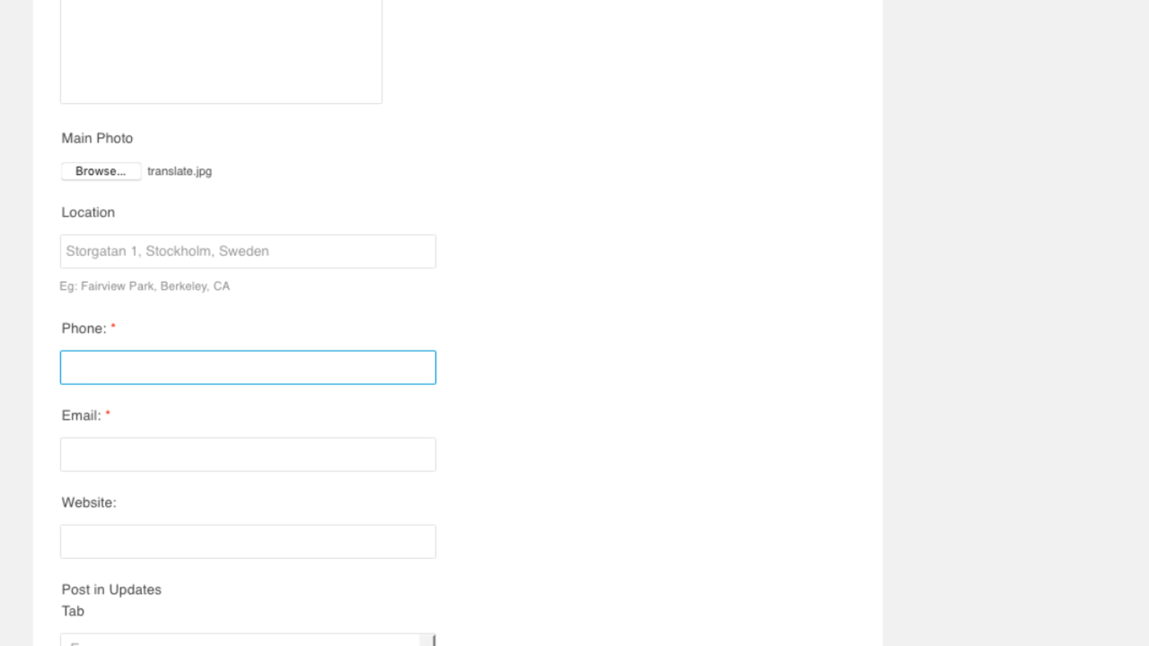
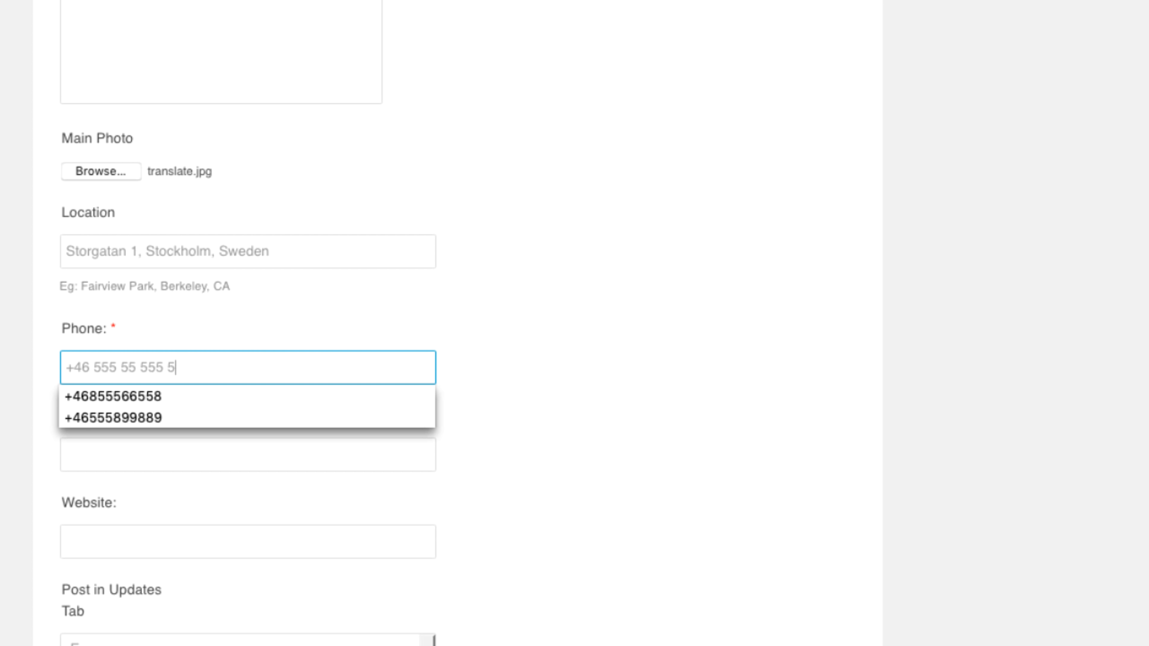
key(Tab)
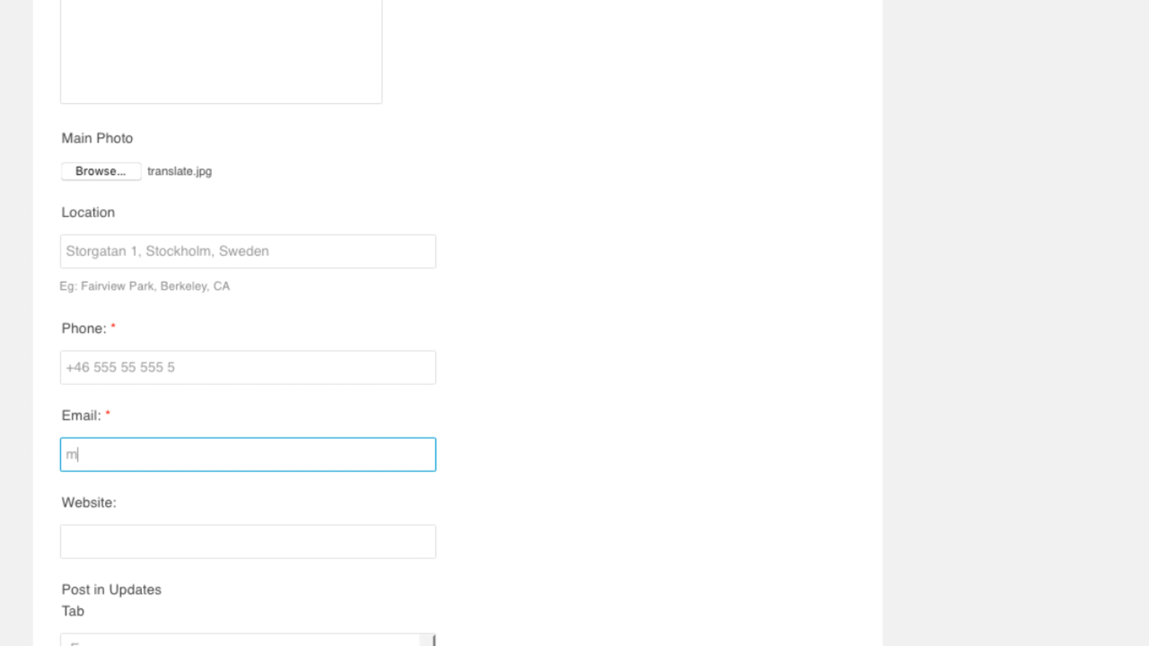
key(Tab)
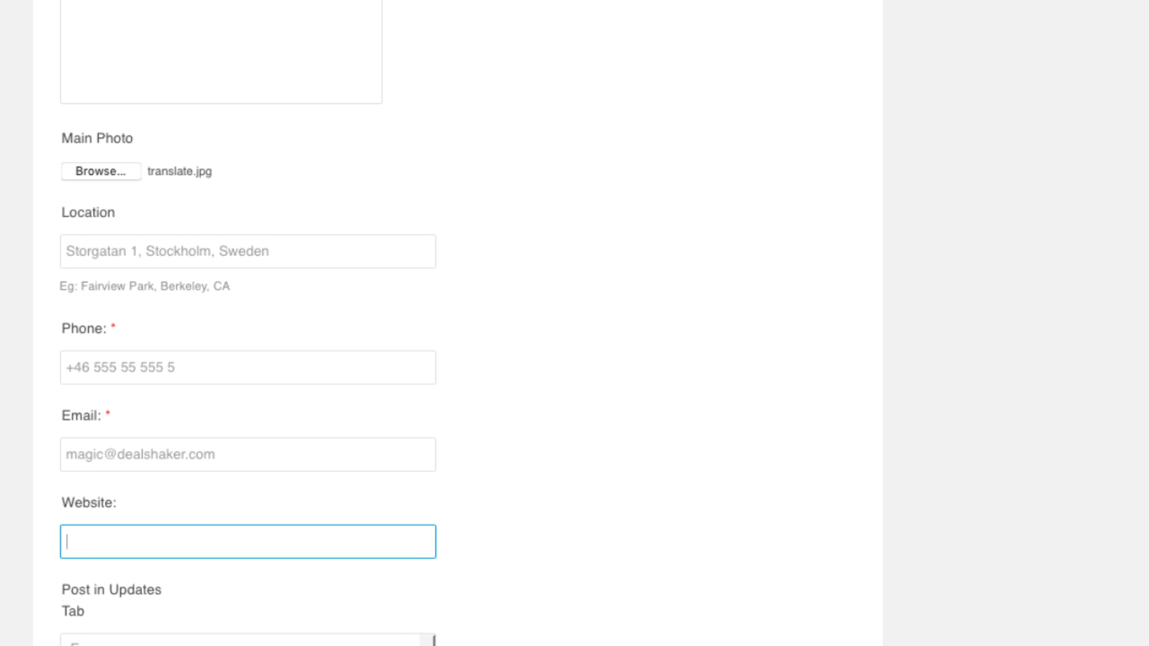
scroll(333, 364, down, 10)
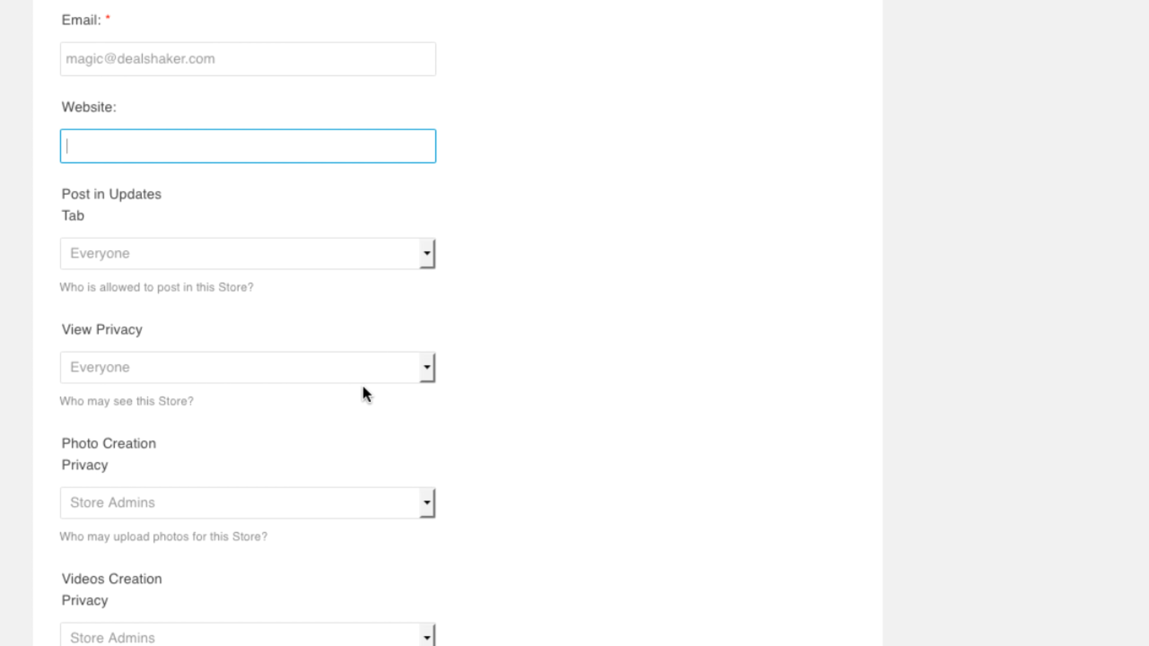
scroll(384, 378, down, 6)
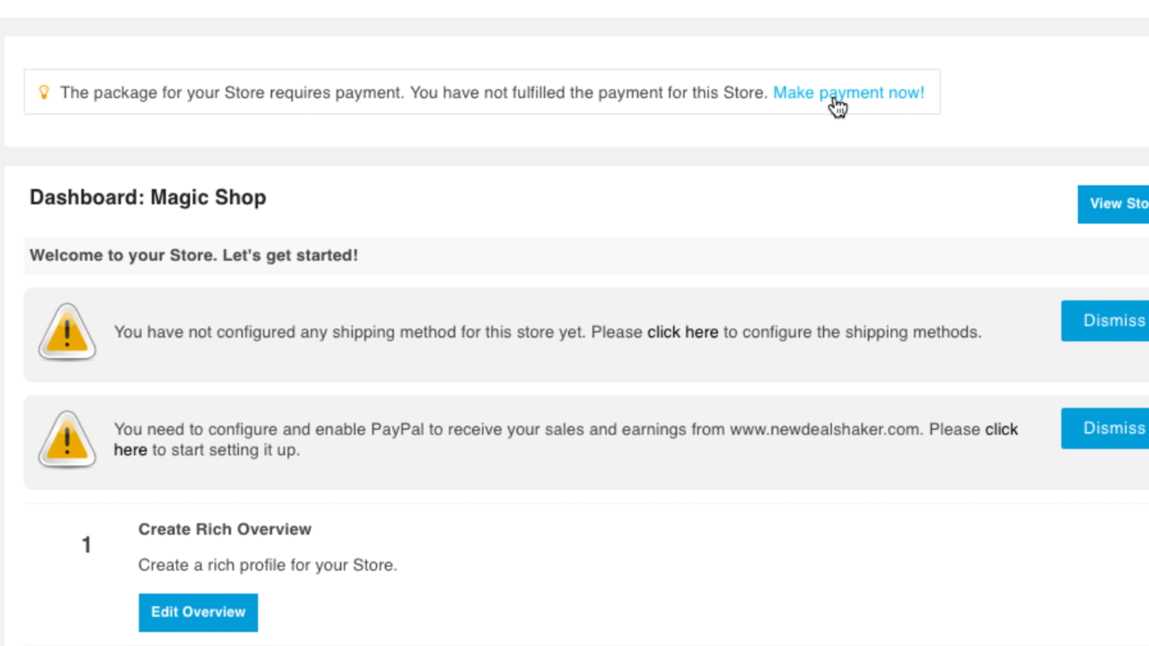
- Pay the €5.00 weekly package fee with PayPal and go back to the store dashboard
click(837, 105)
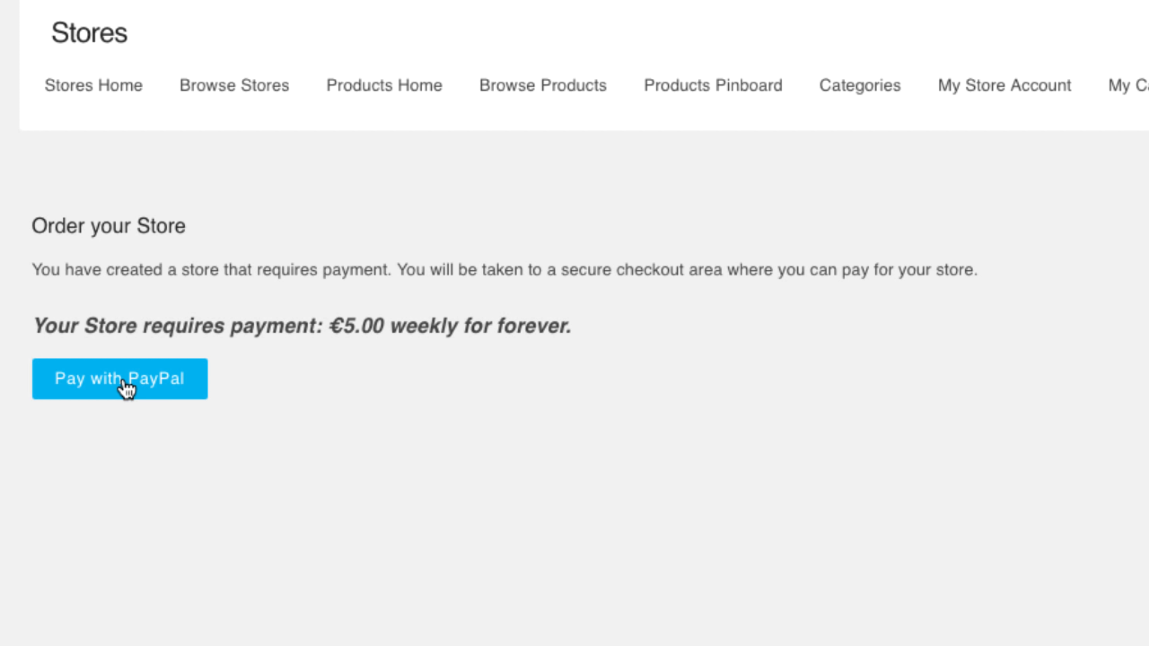
click(127, 388)
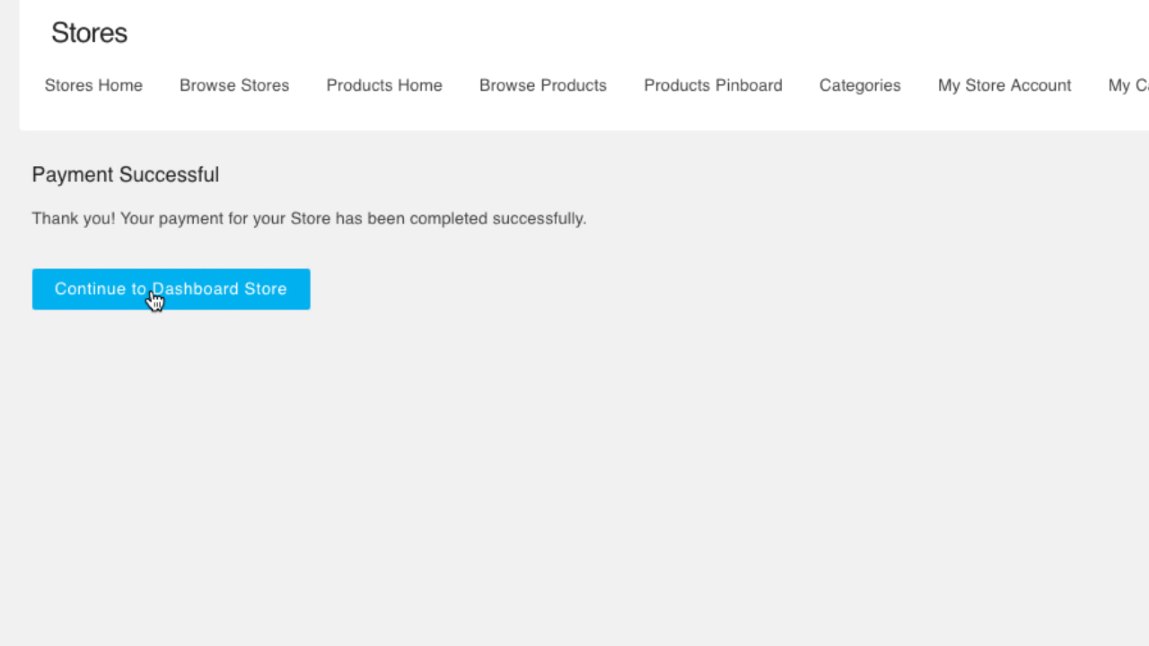
click(153, 297)
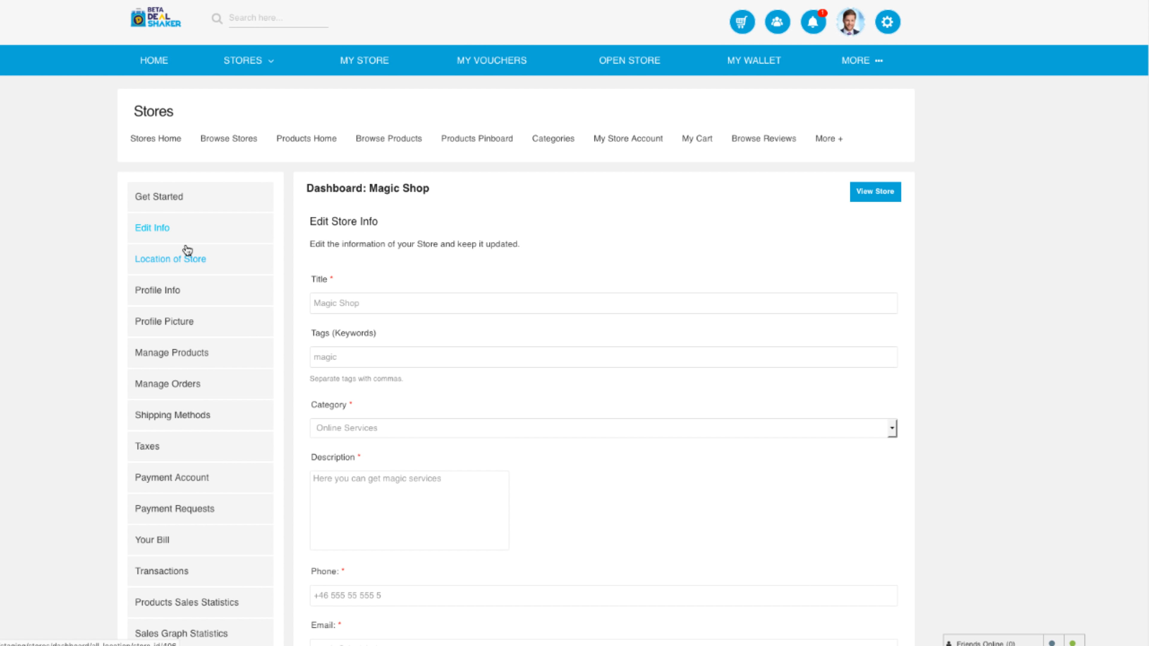
- Save a 'Free online' shipping method with 0 days delivery time, then go to Manage Products
click(167, 353)
click(166, 348)
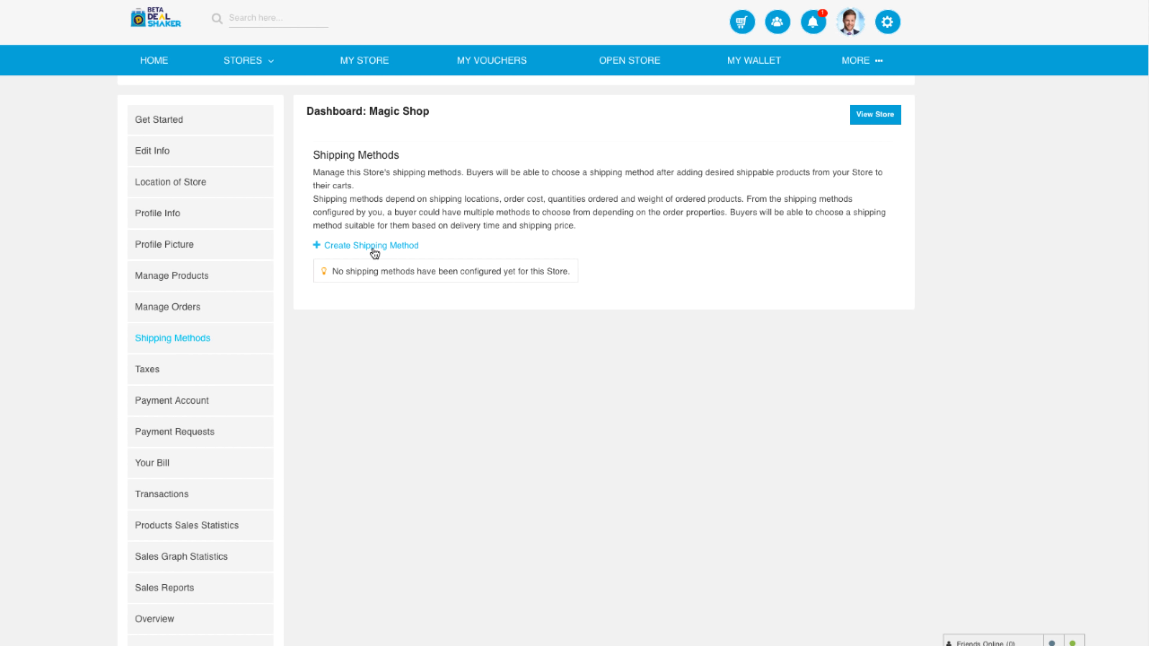
click(373, 247)
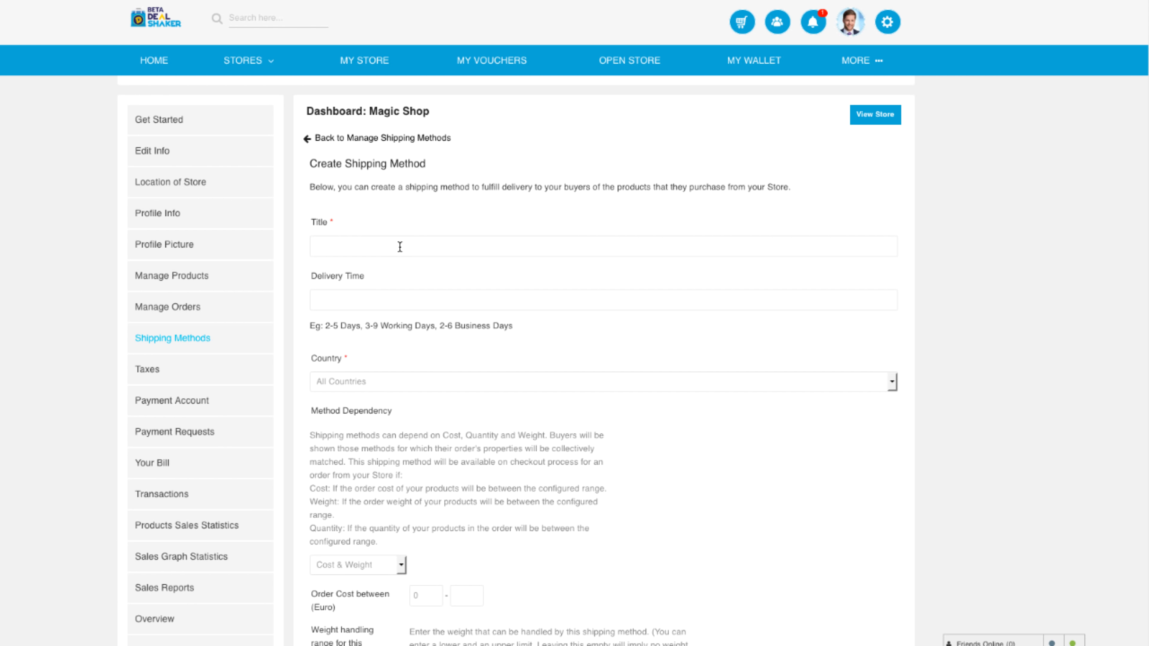
click(400, 247)
text(Free o)
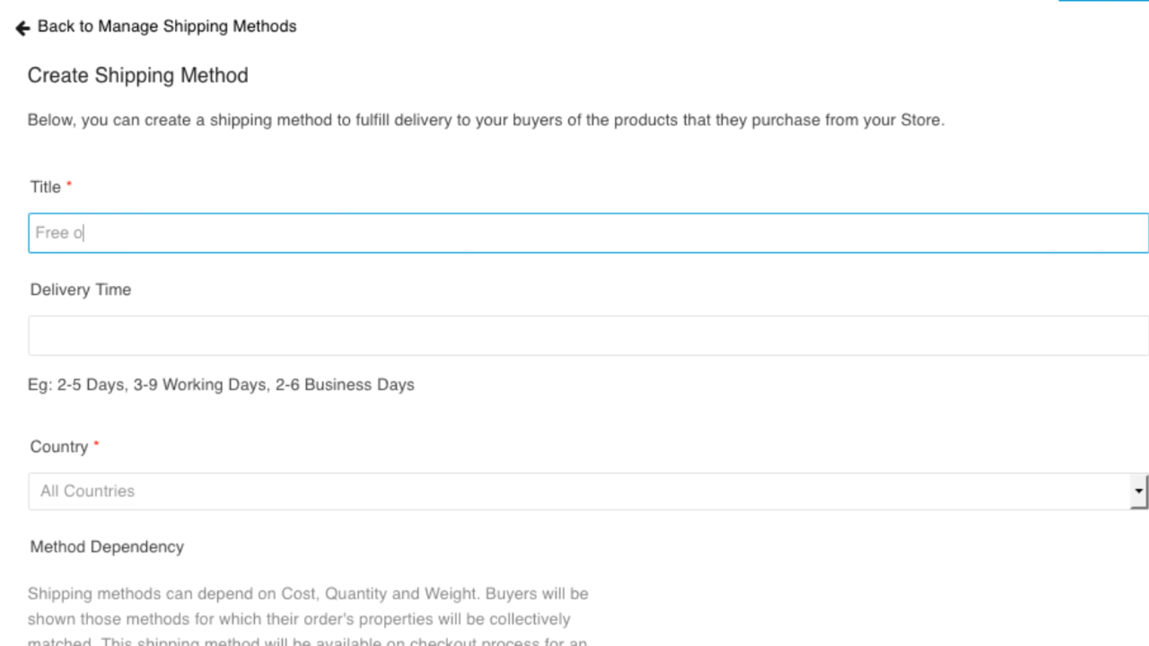
text(nline)
click(196, 333)
text(0 days)
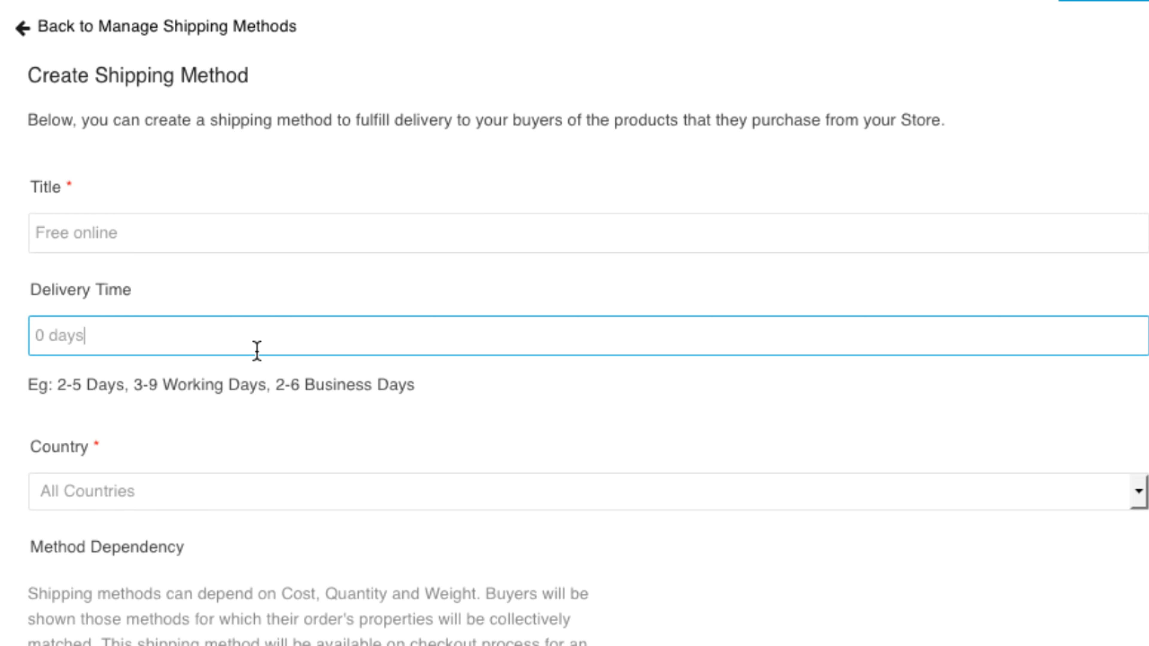
scroll(238, 379, down, 15)
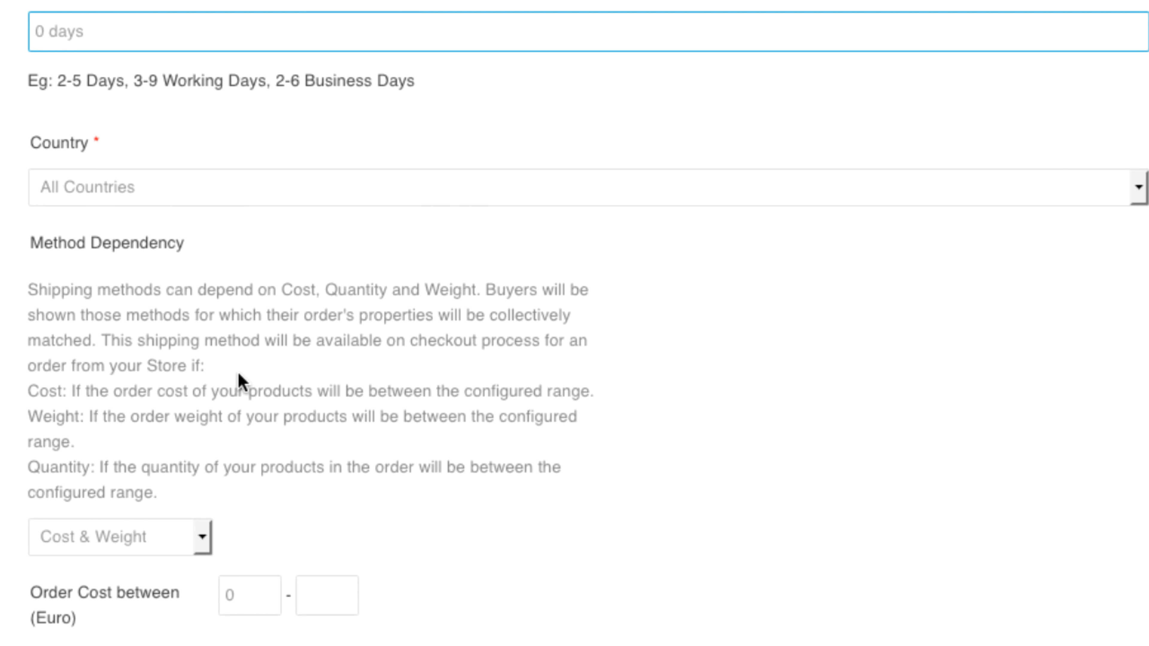
scroll(235, 526, down, 10)
click(131, 624)
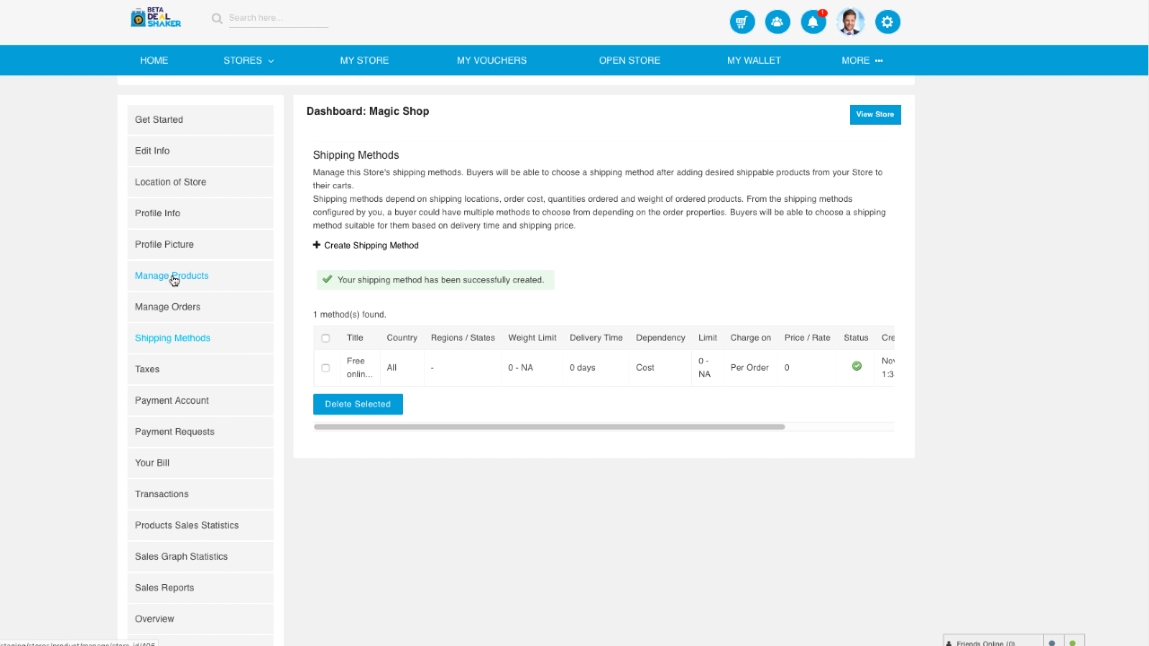
click(174, 277)
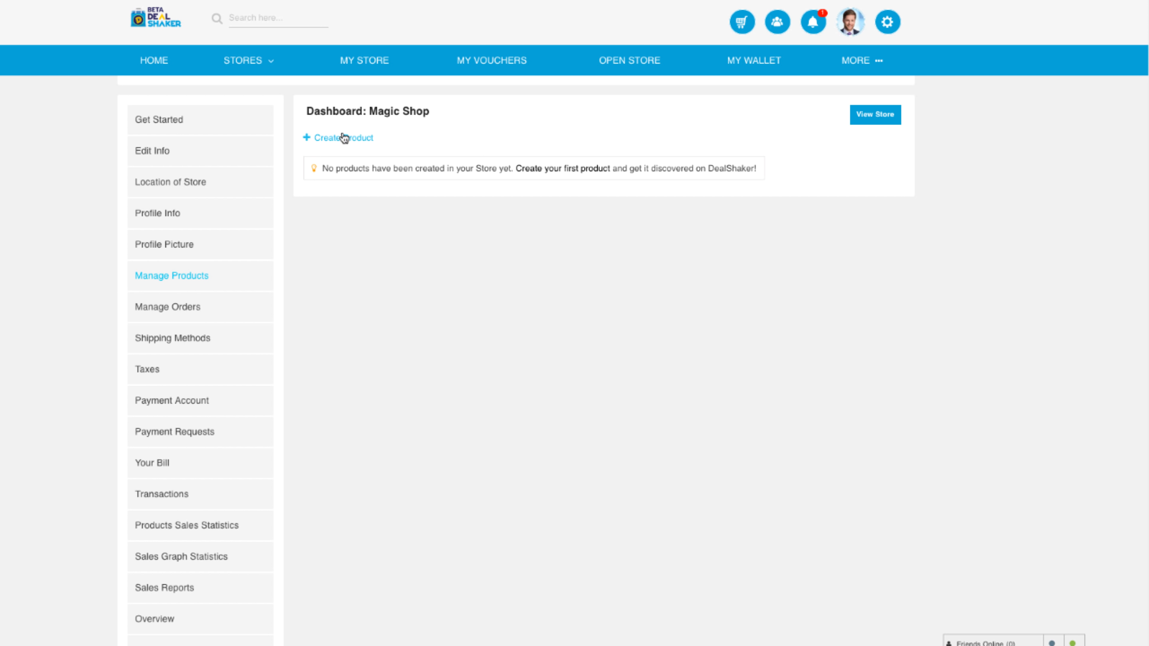
- Create a new product titled Magic Snow with weight 1 and brand magic
click(344, 138)
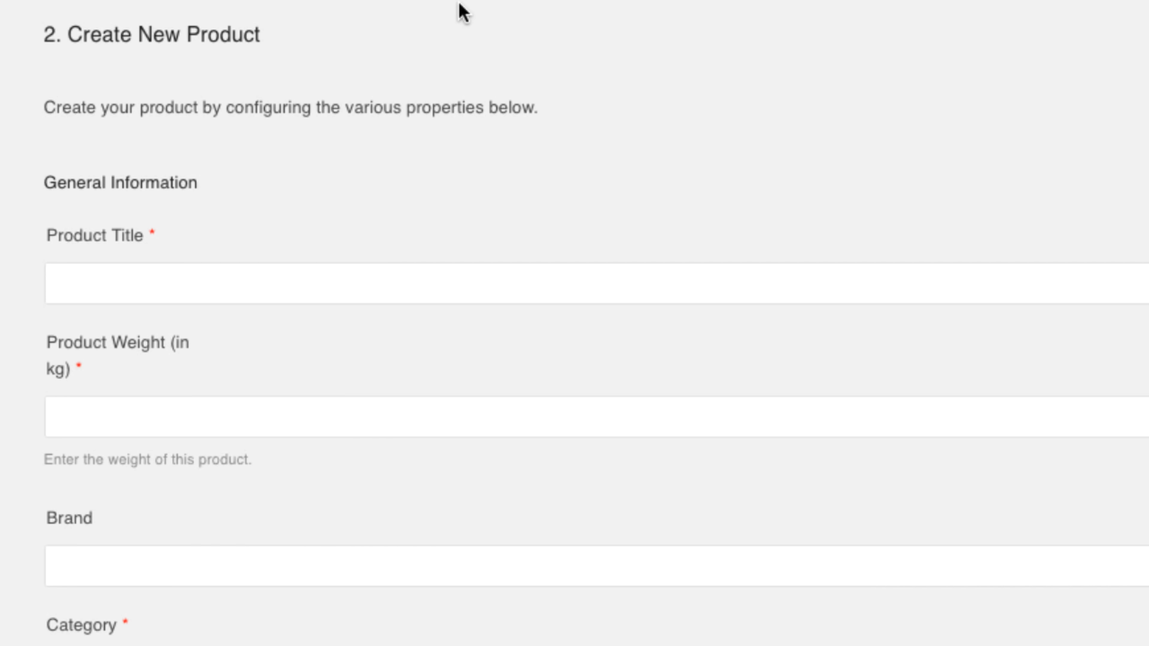
click(367, 266)
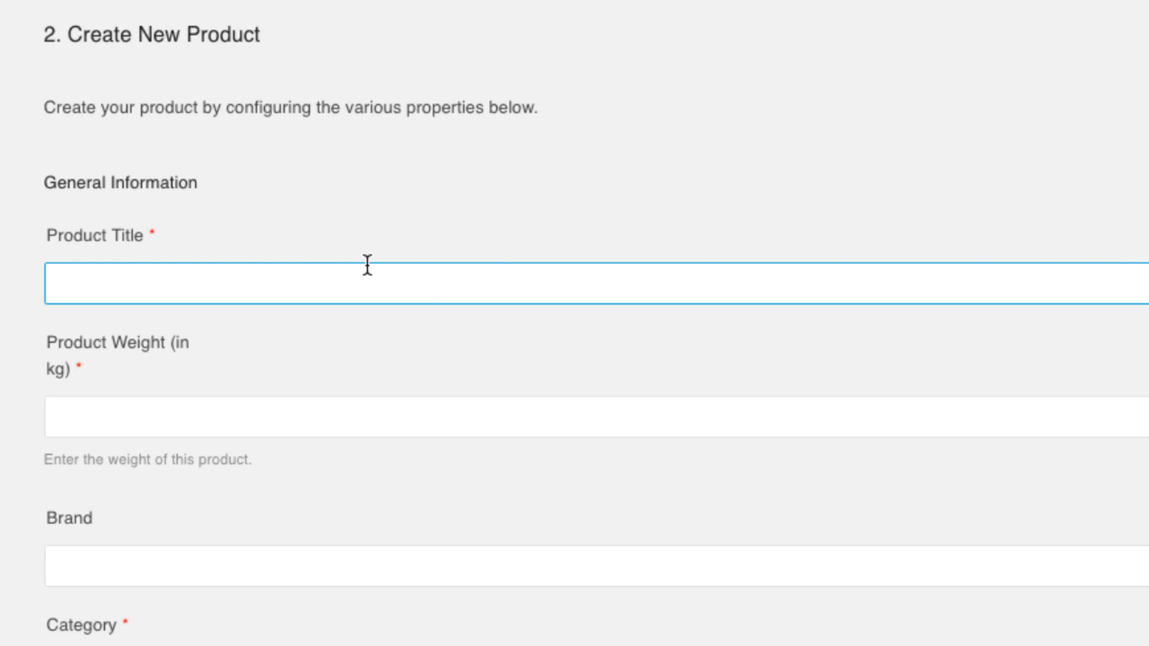
text(Magic Snow)
key(Tab)
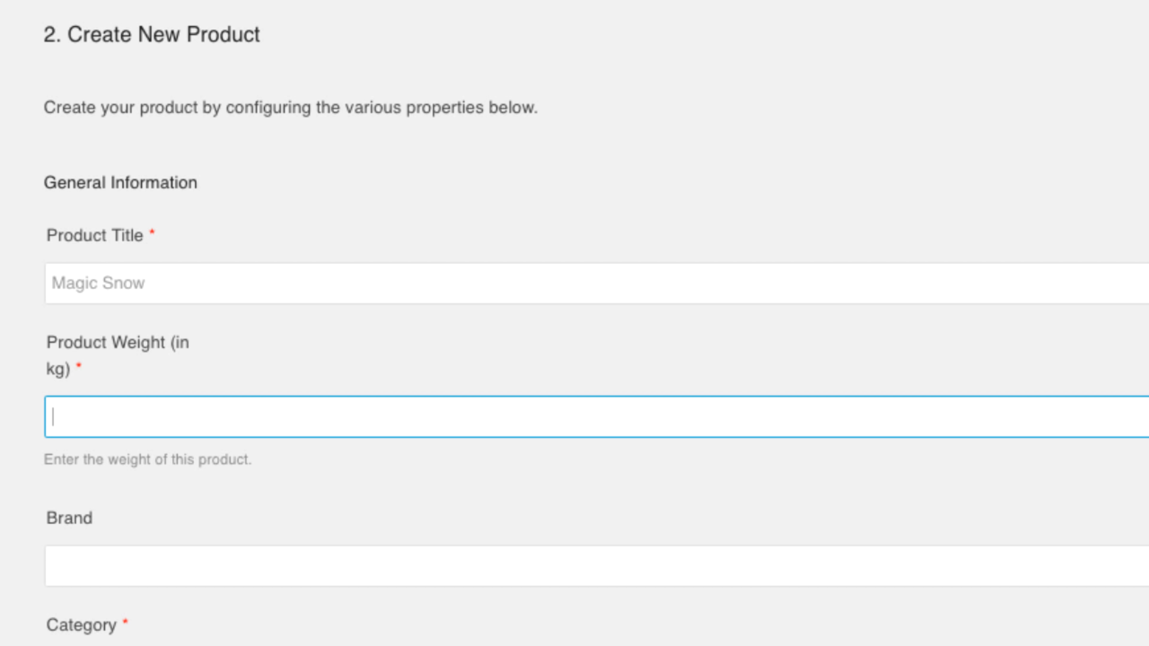
text(1)
key(Tab)
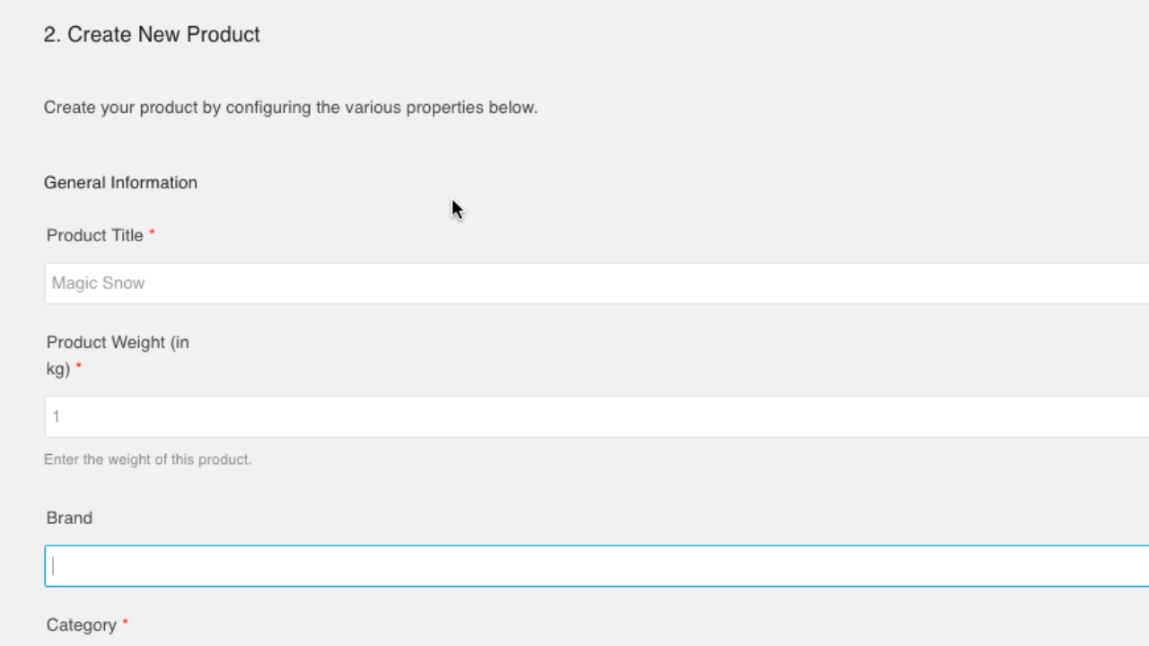
text(magic)
key(Tab)
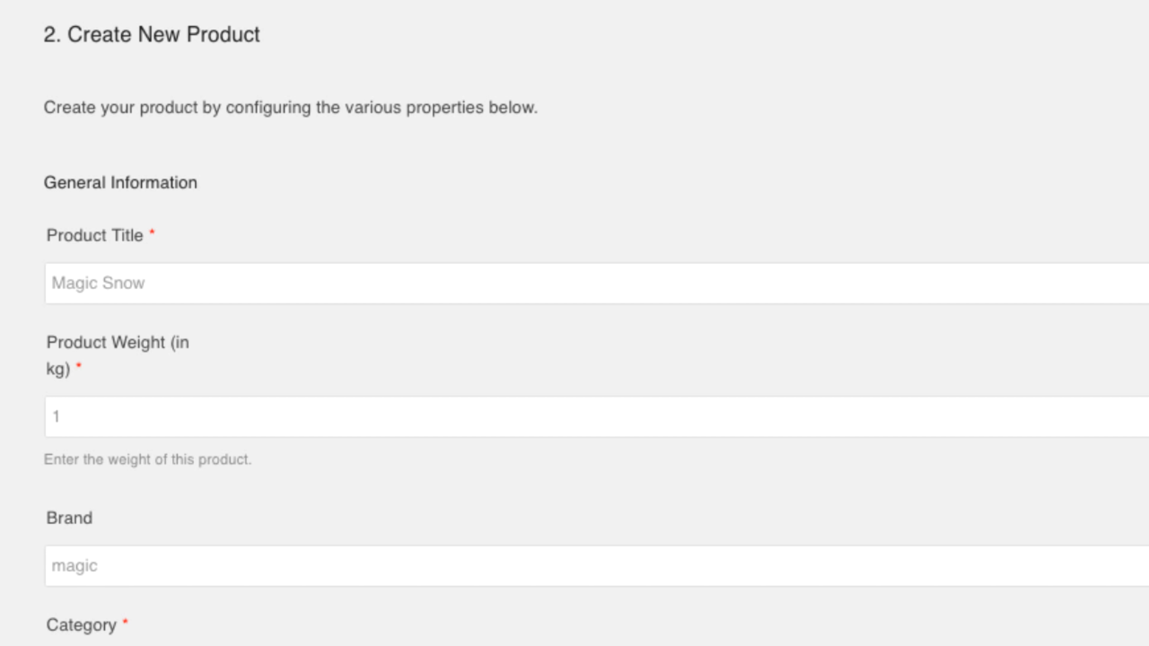
scroll(375, 206, down, 10)
- Set the product category to Home, Kitchen & Garden with subcategory Other
click(246, 278)
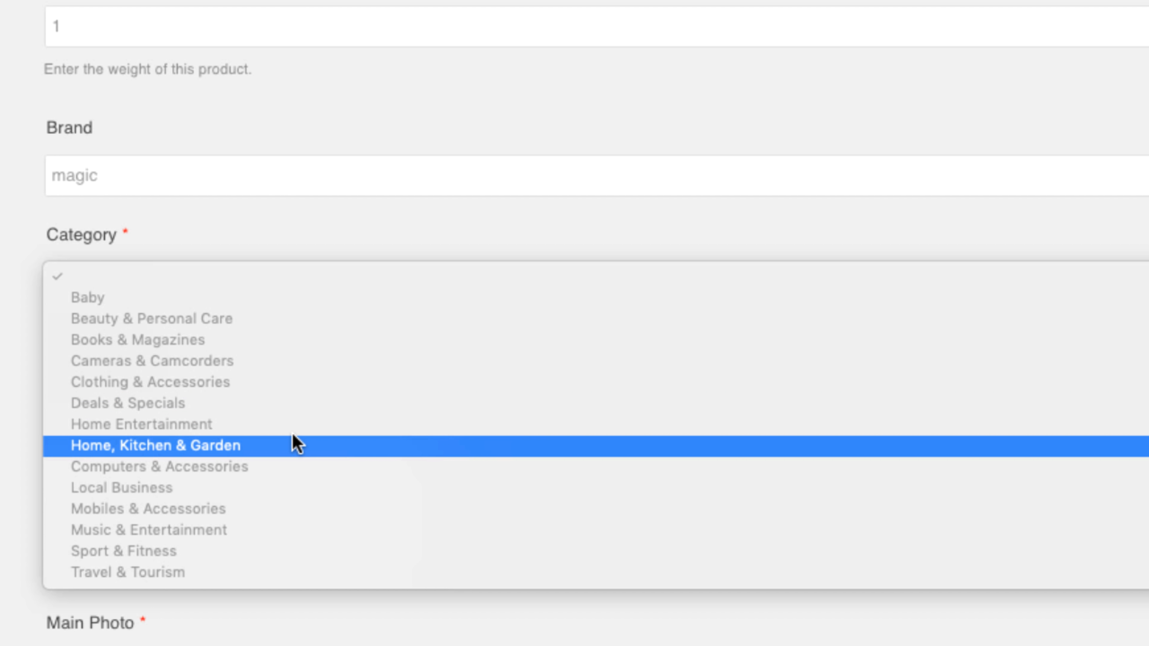
click(290, 445)
click(233, 387)
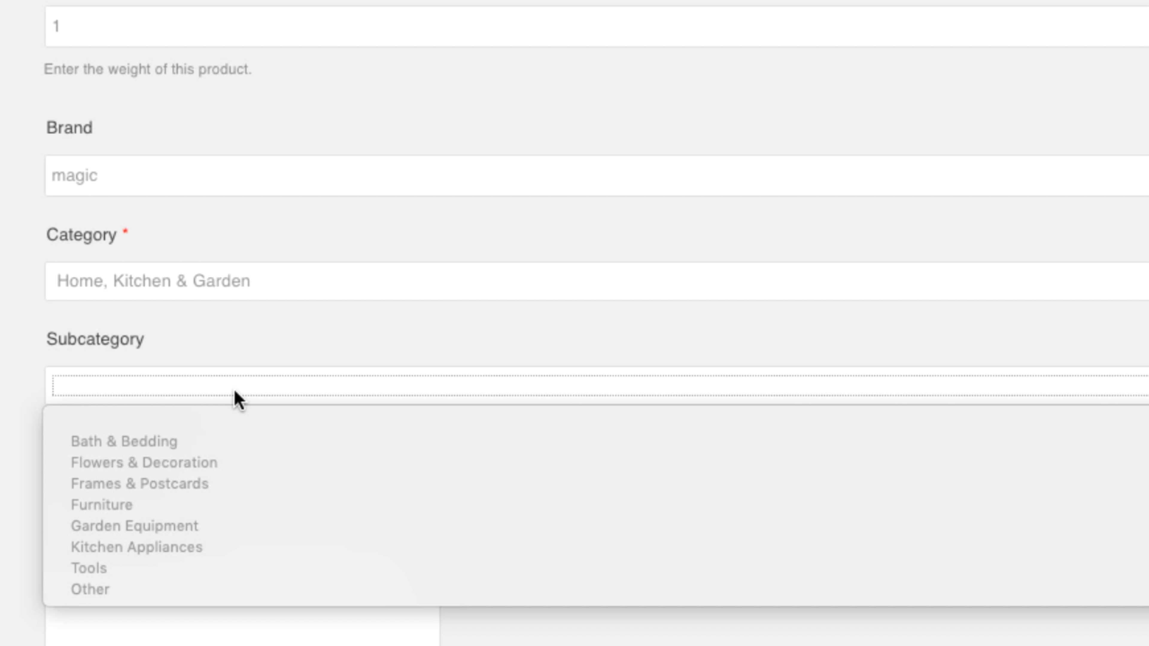
click(208, 591)
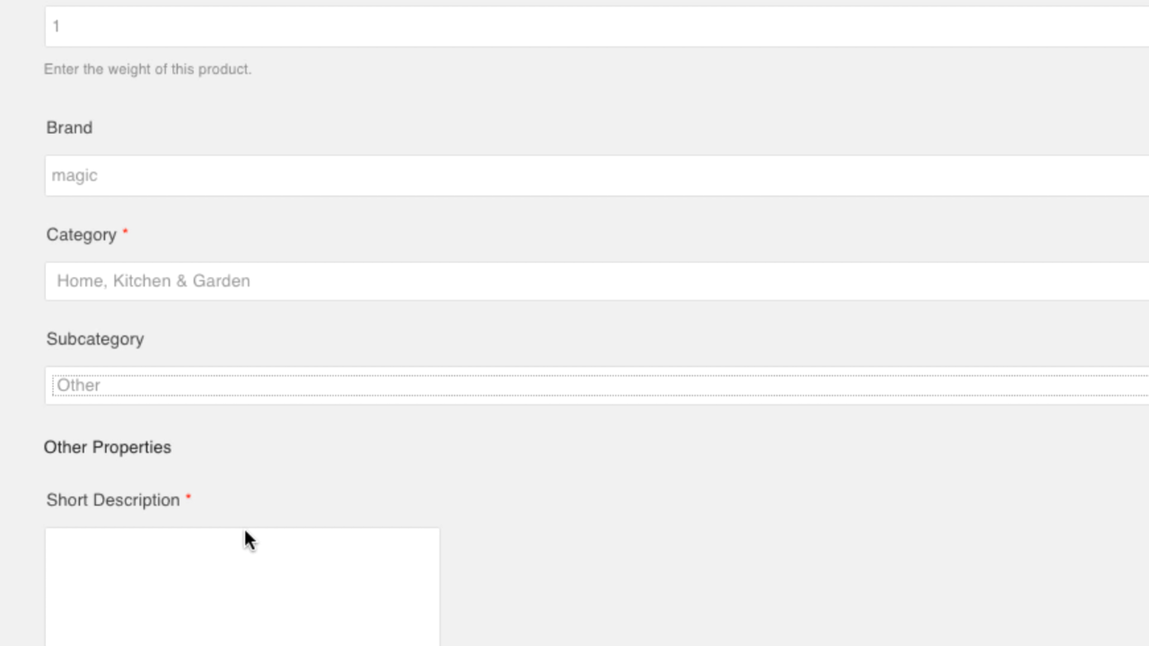
scroll(292, 516, down, 5)
- Enter the short description 'Magic snow that falls down on you when open.' and attach translate.jpg as main photo
click(320, 367)
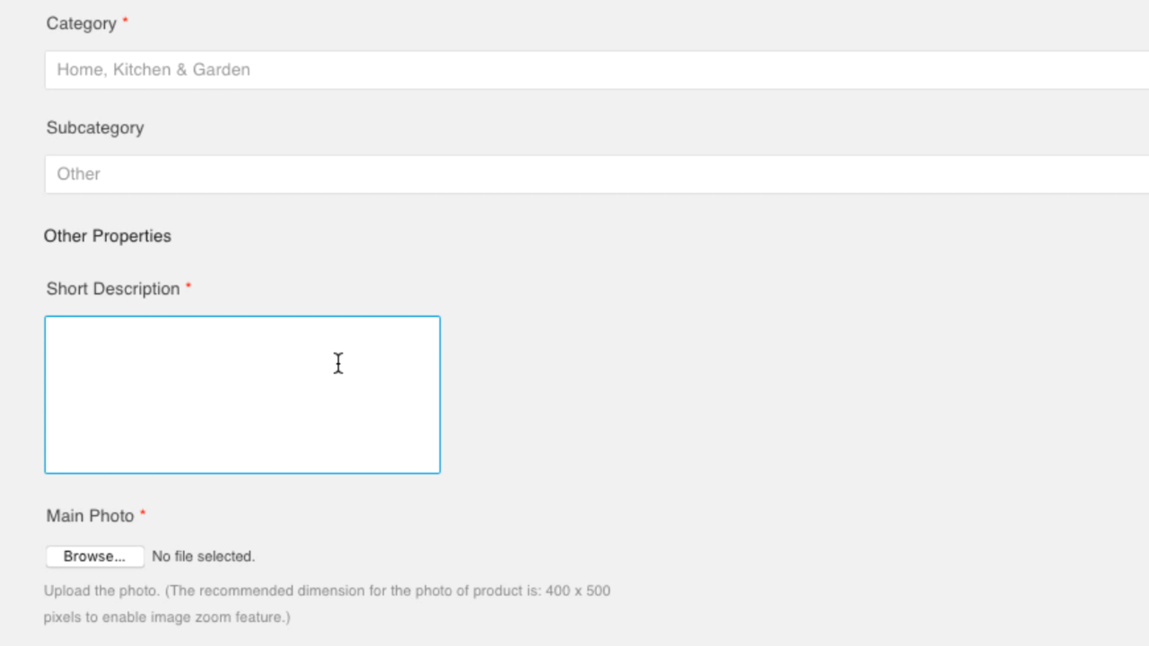
text(Magic snow tha)
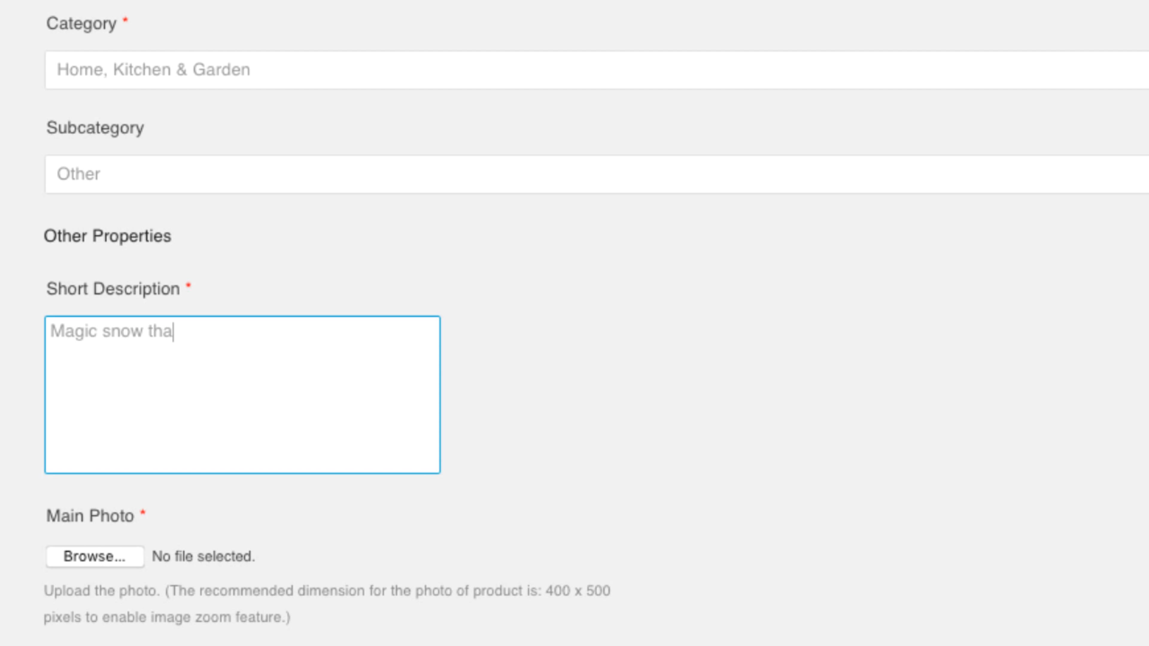
text(t falls down)
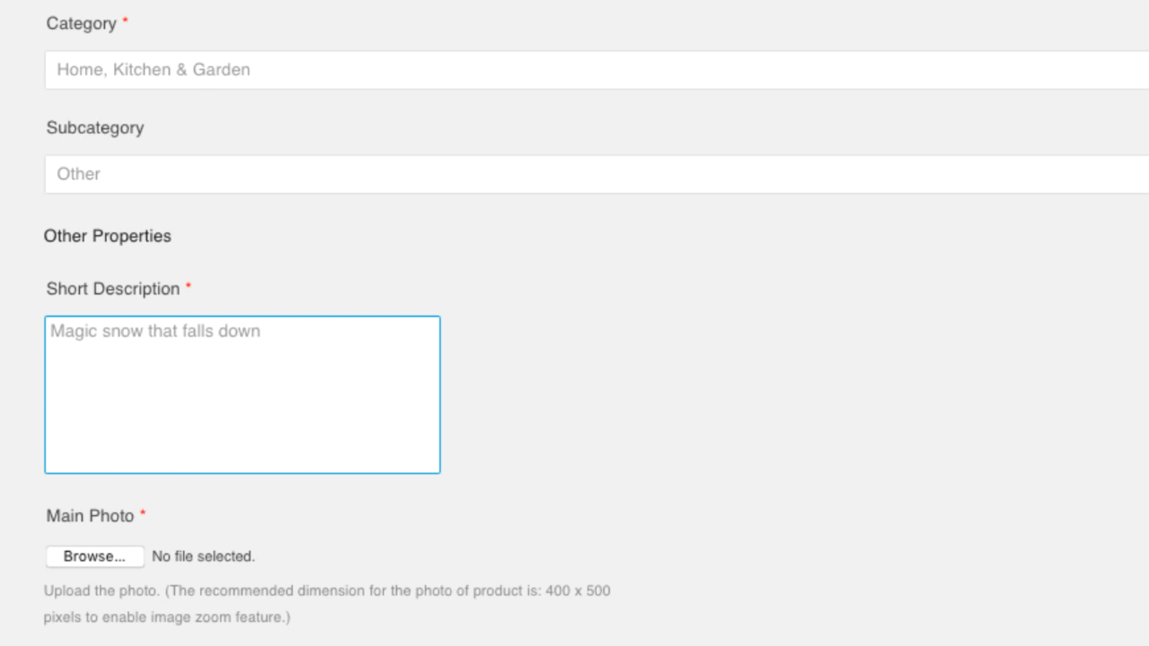
text( on you when open)
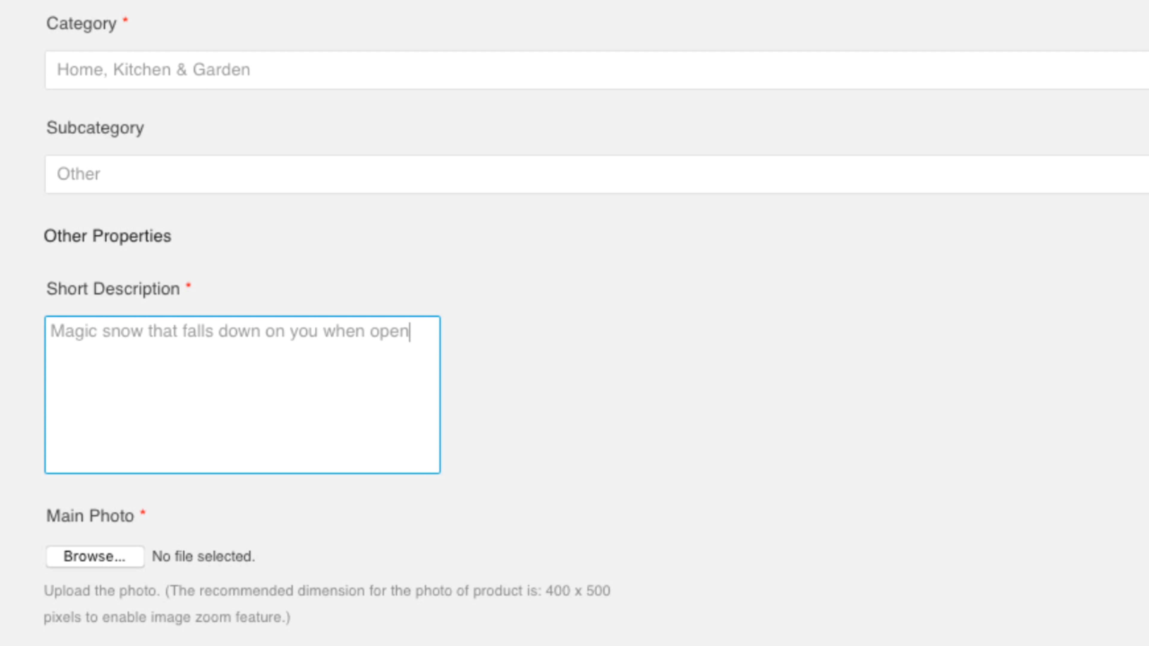
text(.)
scroll(425, 105, down, 6)
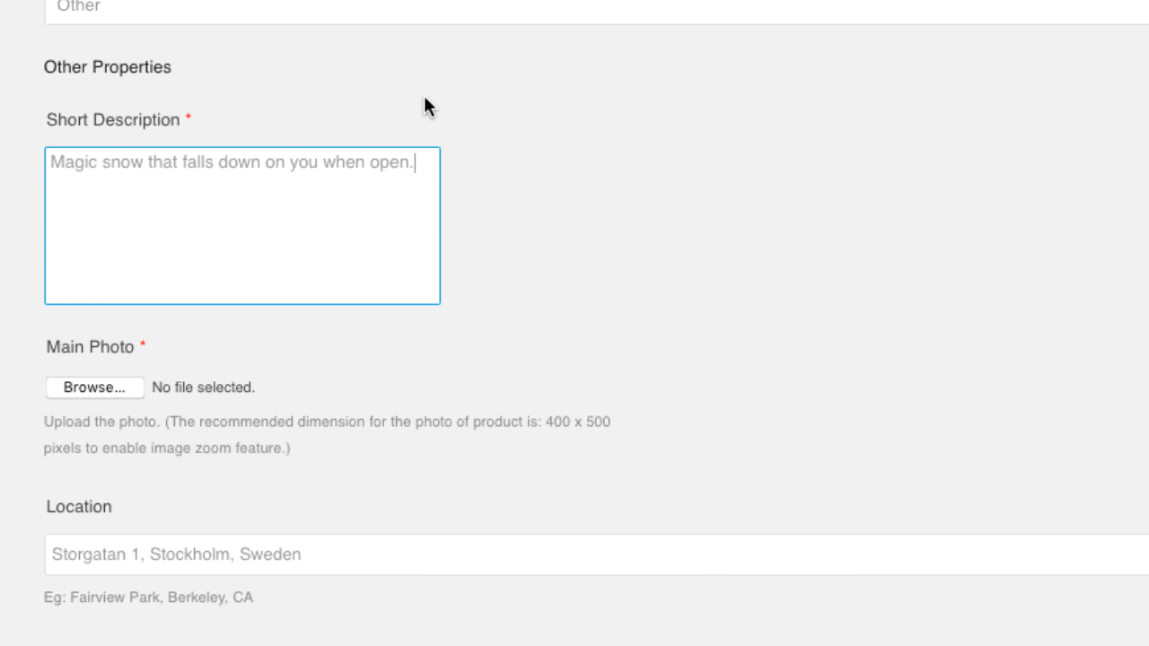
click(55, 221)
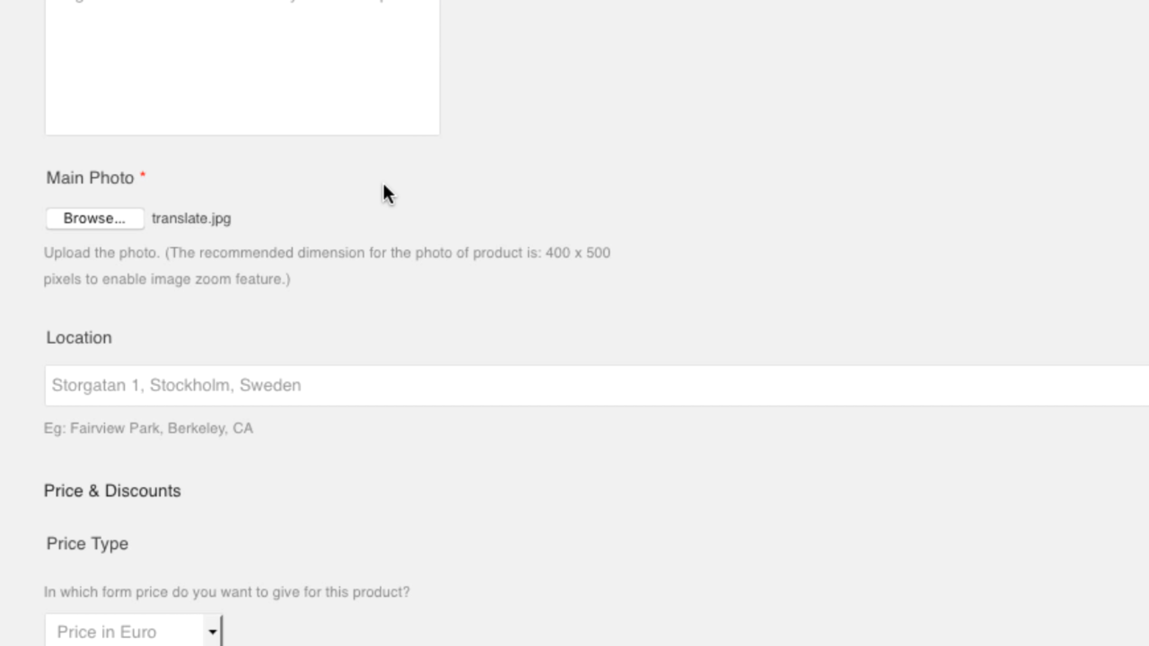
scroll(386, 192, down, 2)
scroll(384, 196, down, 7)
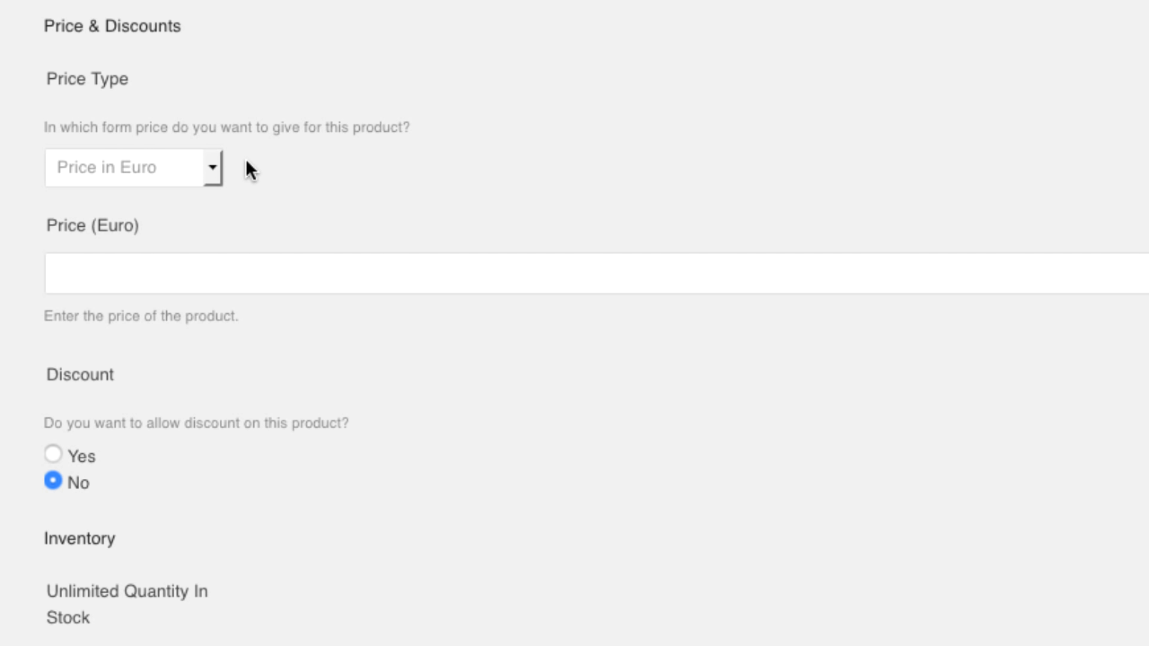
- Choose 'Price in both' and enter 5 as the Euro price and 1 as the One price
click(214, 168)
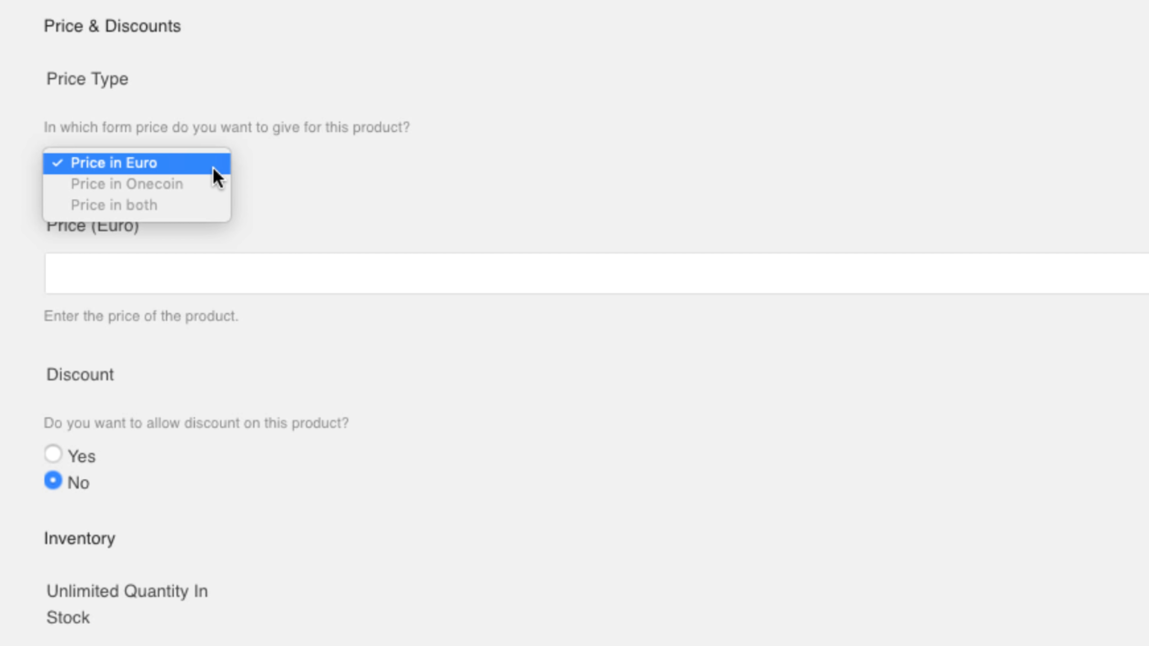
click(209, 199)
click(176, 273)
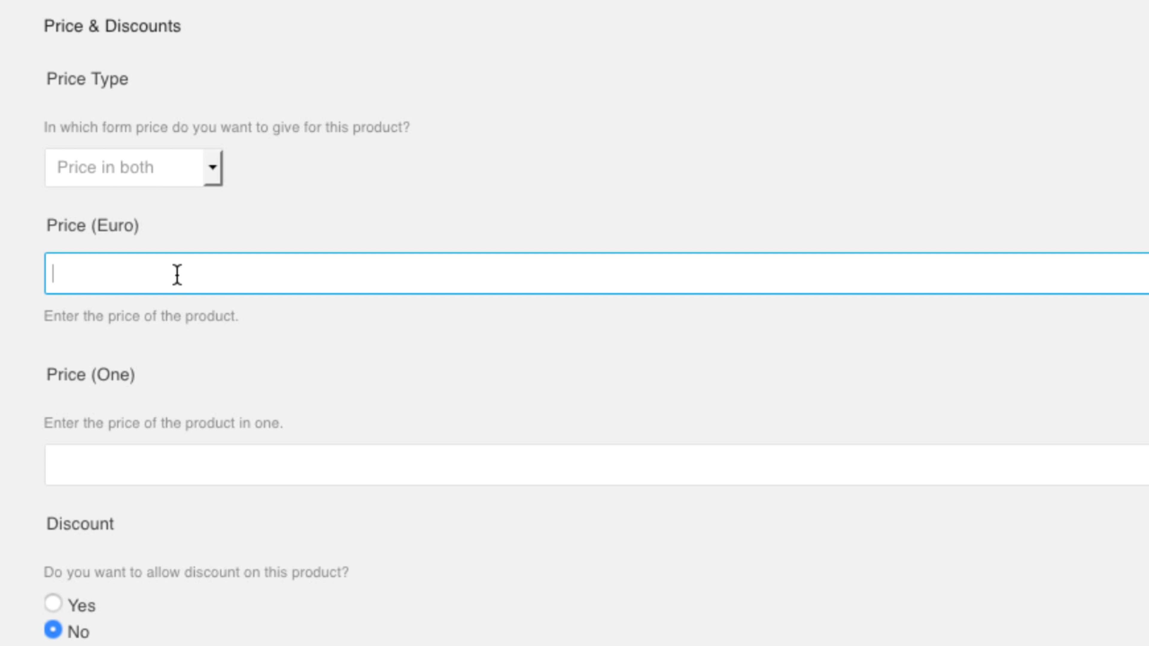
text(5)
key(Tab)
text(1)
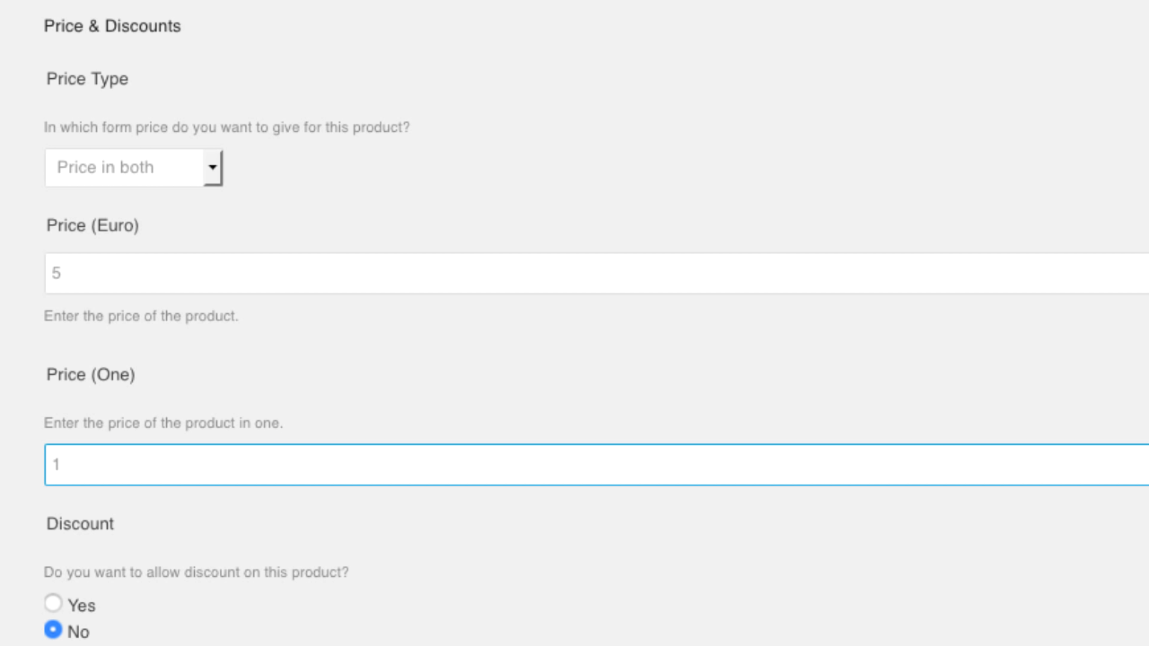
key(Tab)
scroll(230, 285, down, 12)
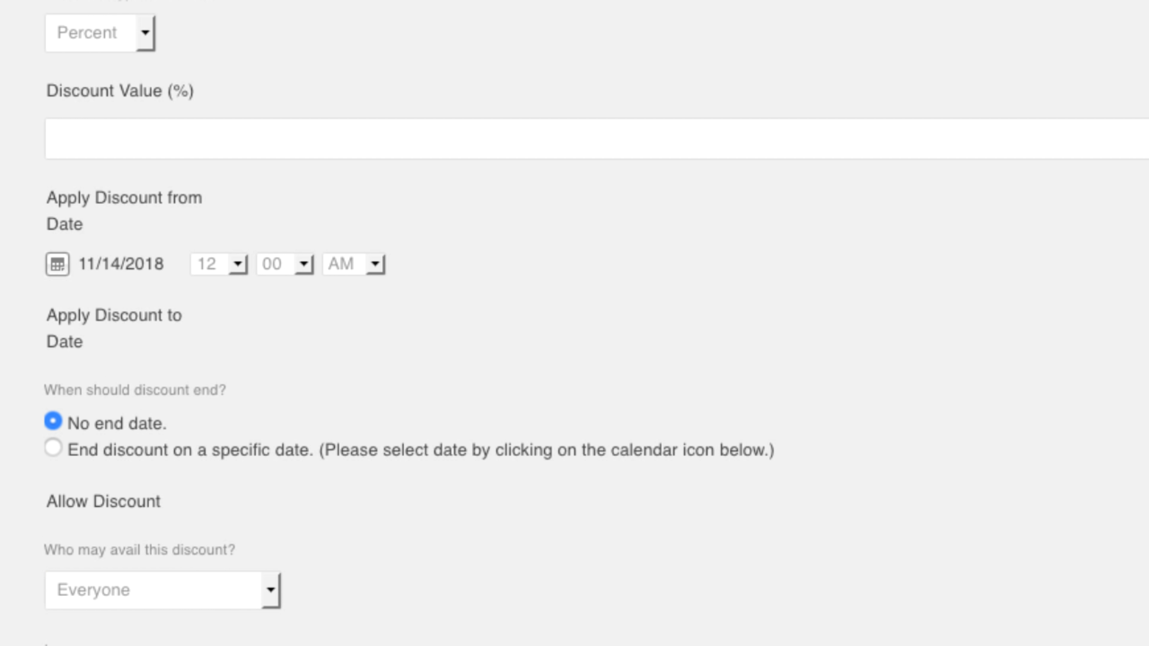
scroll(575, 323, down, 15)
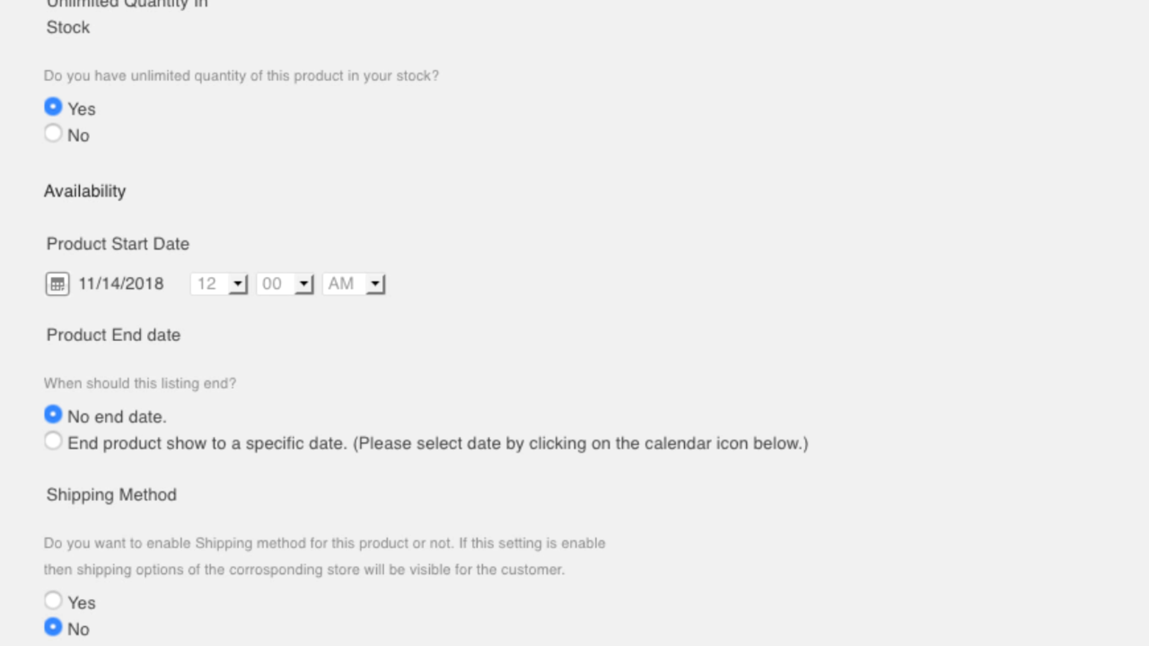
- Turn off unlimited quantity, set In Stock Quantity to 10, and create the Magic Snow product
click(53, 134)
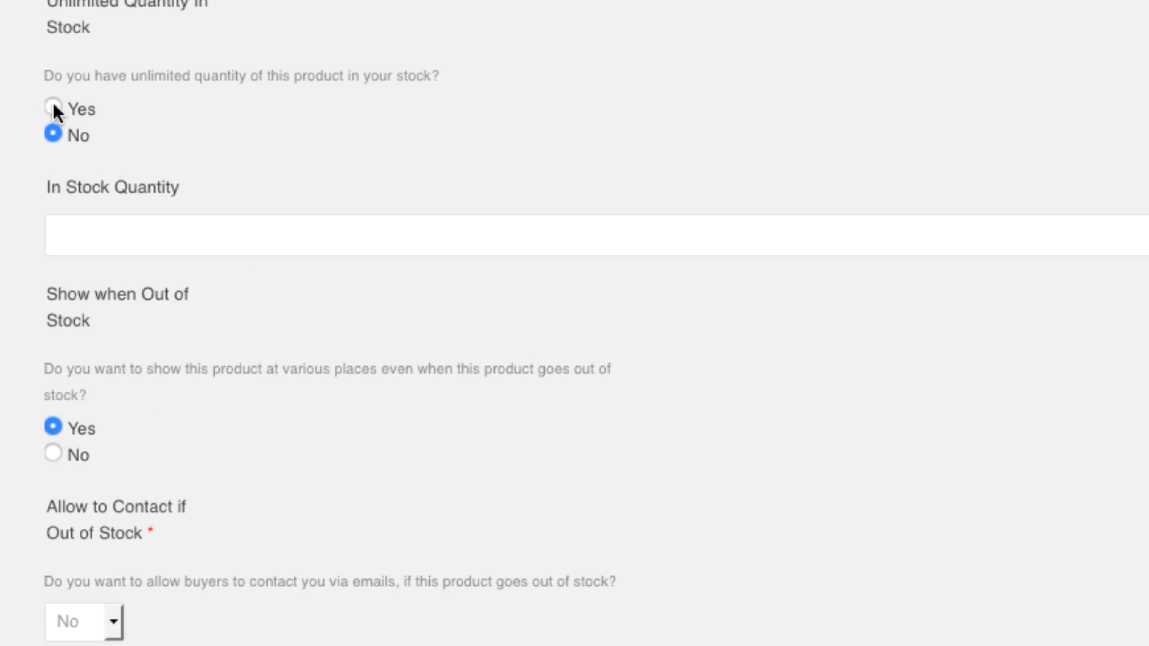
click(124, 234)
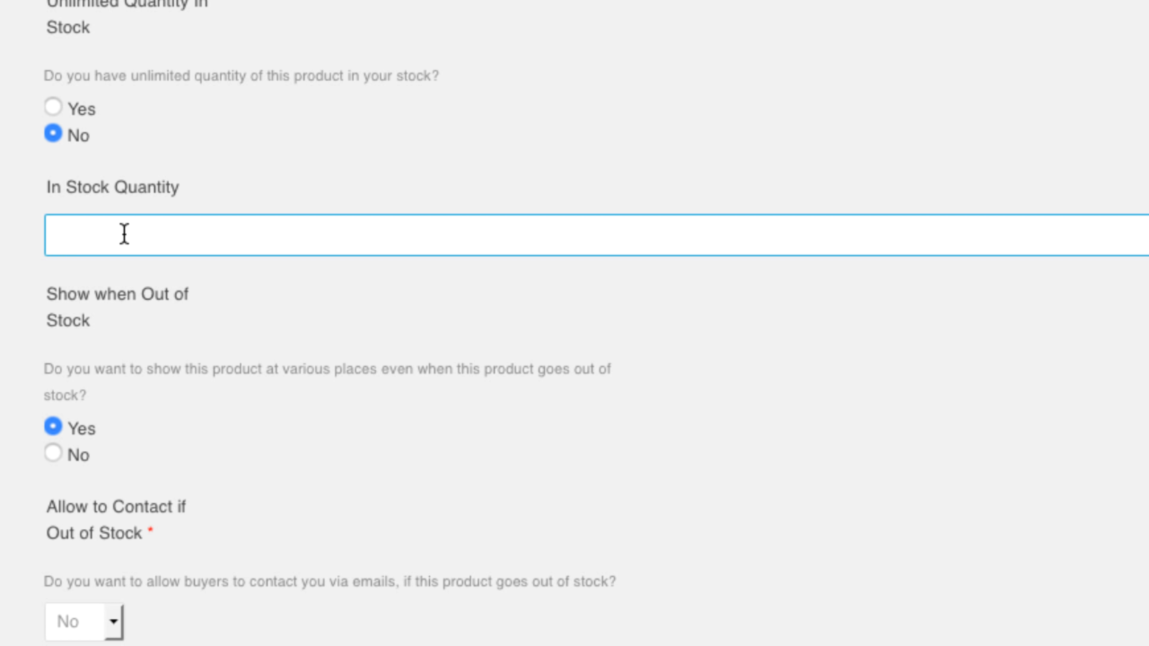
text(10)
click(114, 275)
scroll(296, 372, down, 15)
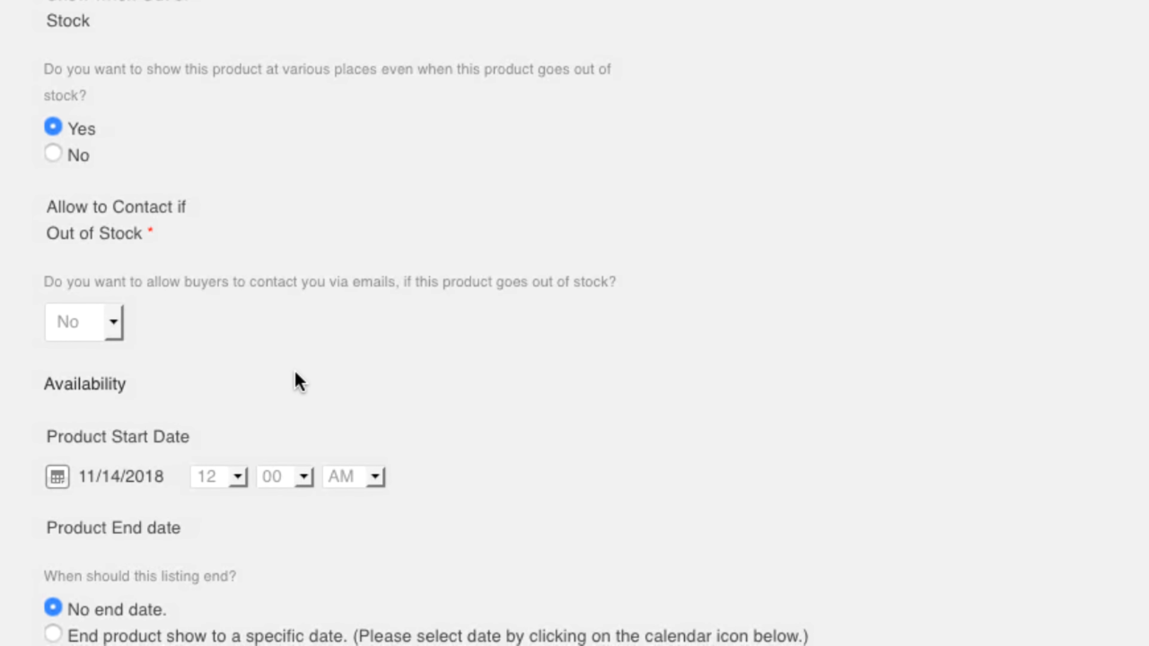
scroll(295, 373, down, 5)
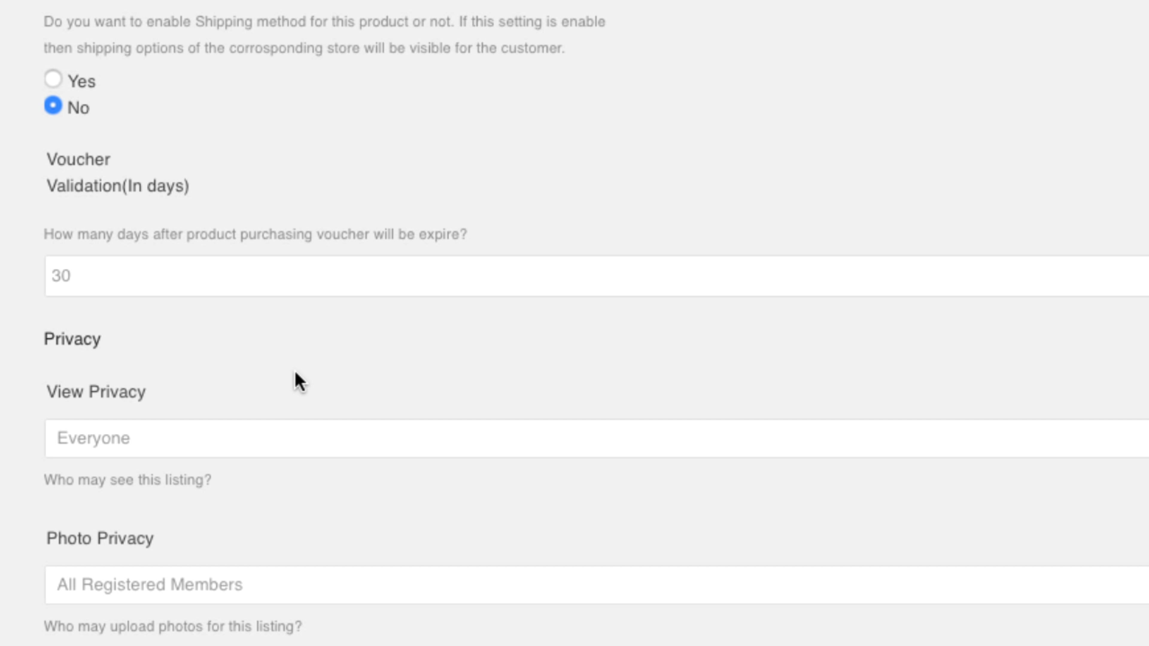
scroll(298, 382, down, 8)
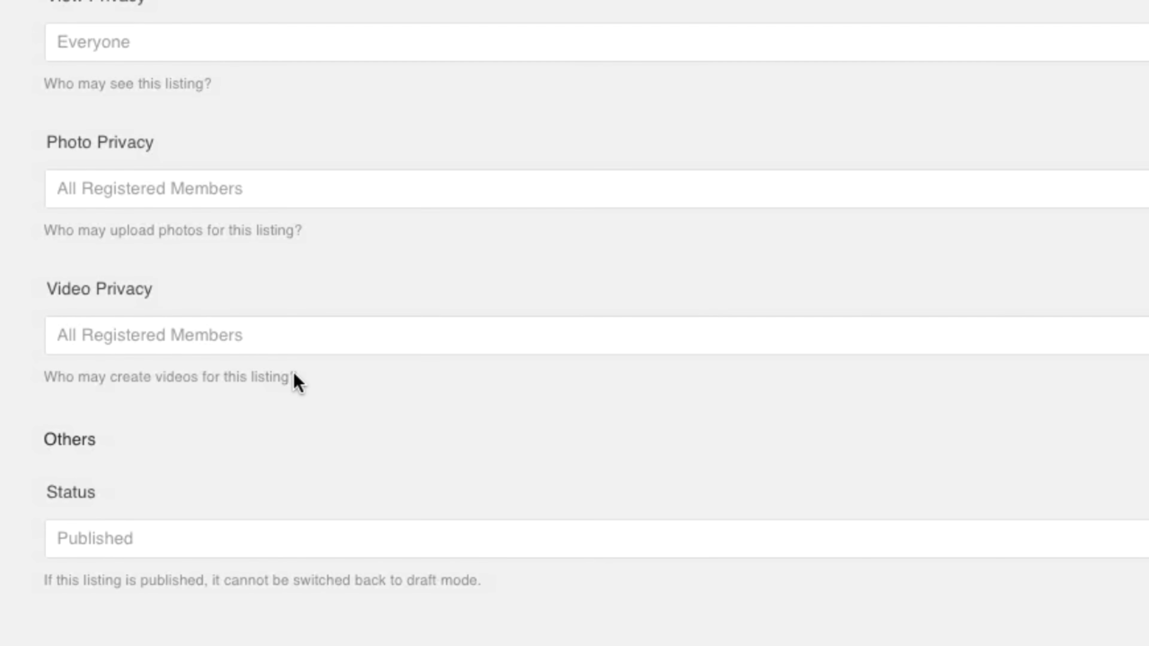
scroll(296, 380, down, 6)
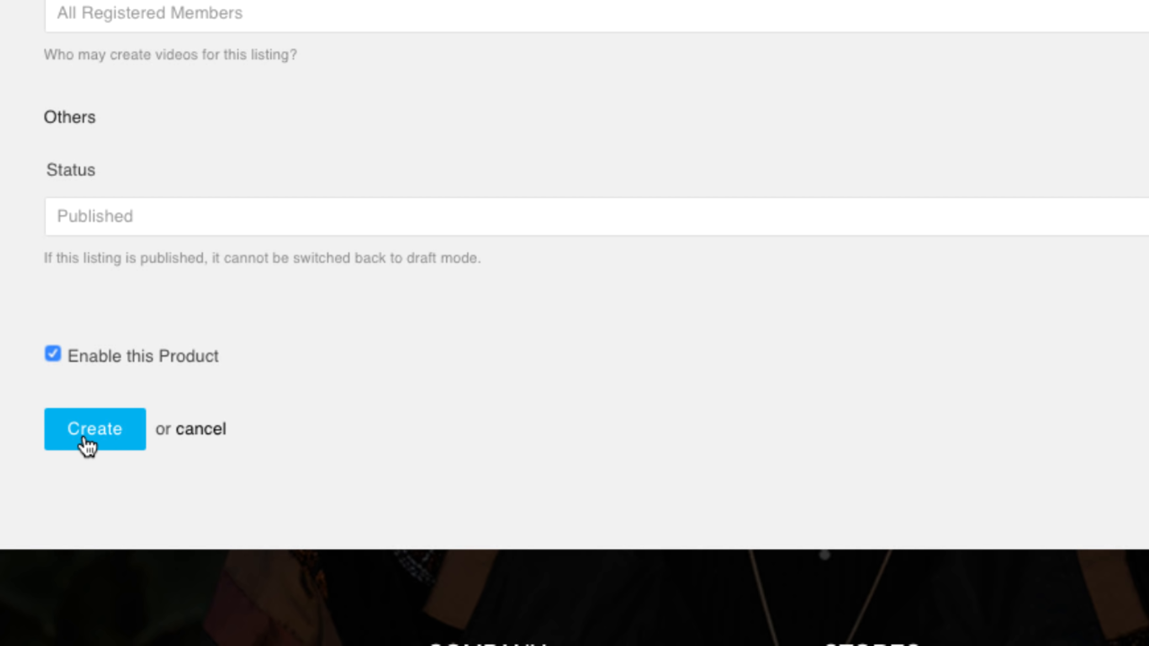
click(84, 432)
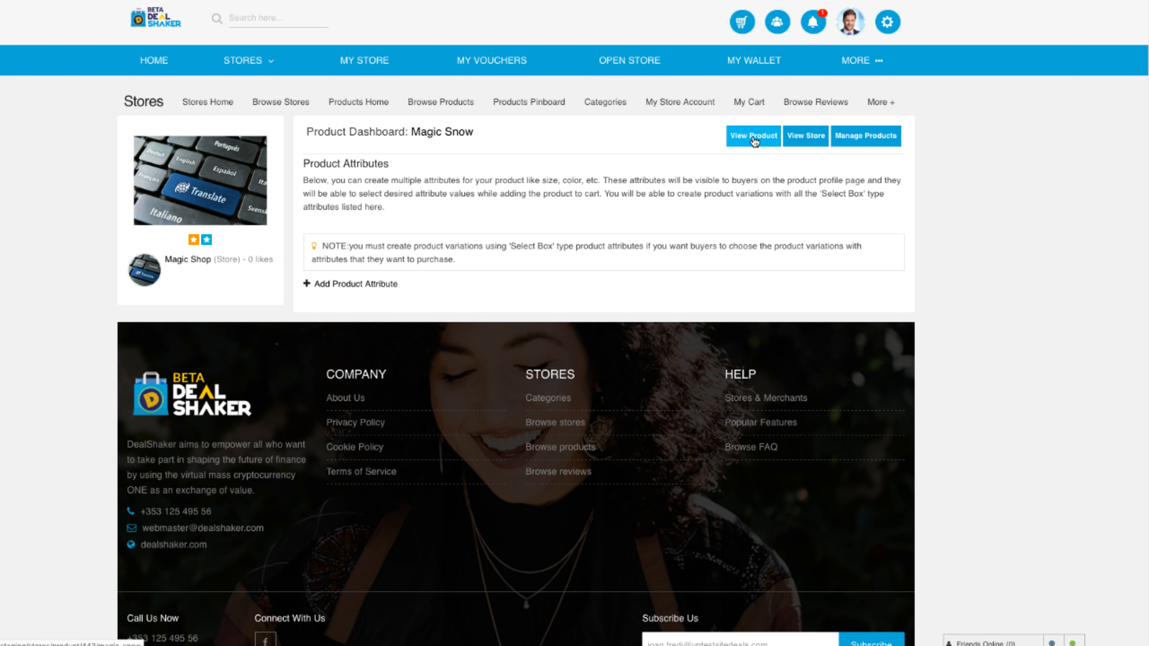
- View the Magic Snow product and find its €5.00 + 1.00 ONE post in the home feed
click(753, 137)
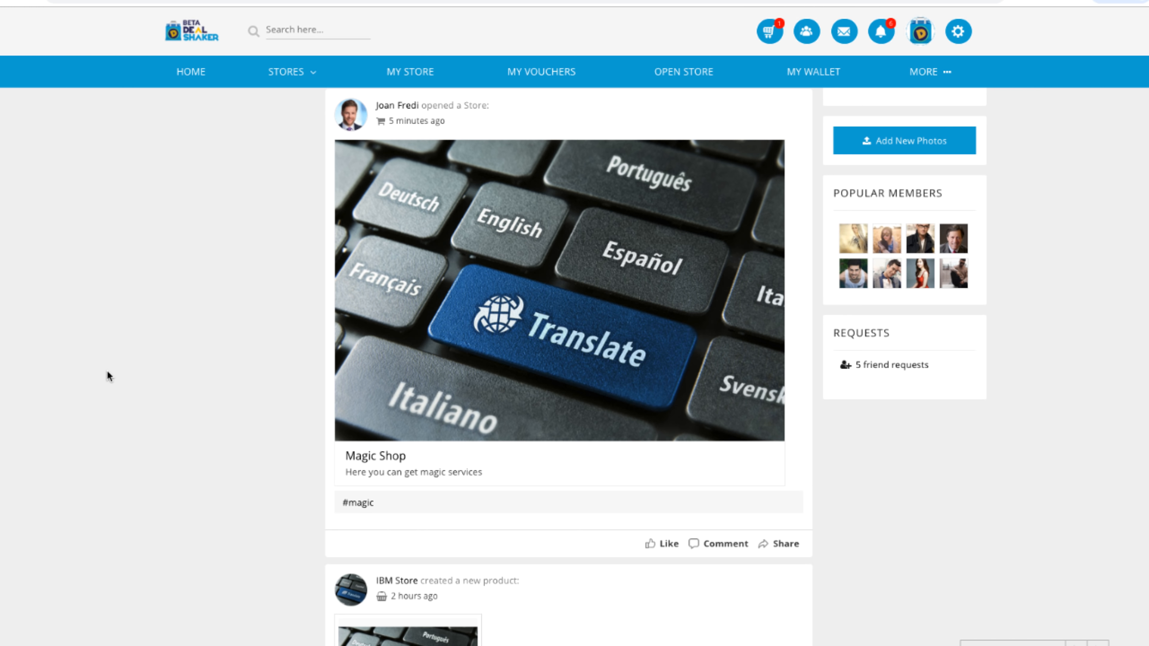
scroll(107, 371, up, 6)
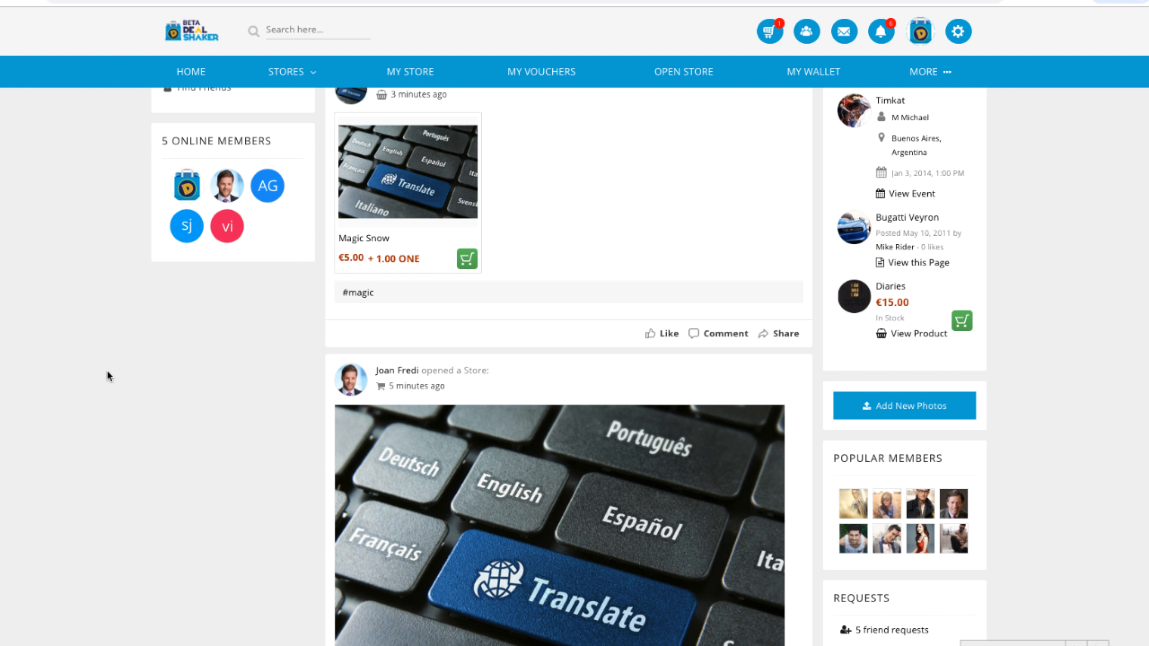
scroll(106, 371, up, 2)
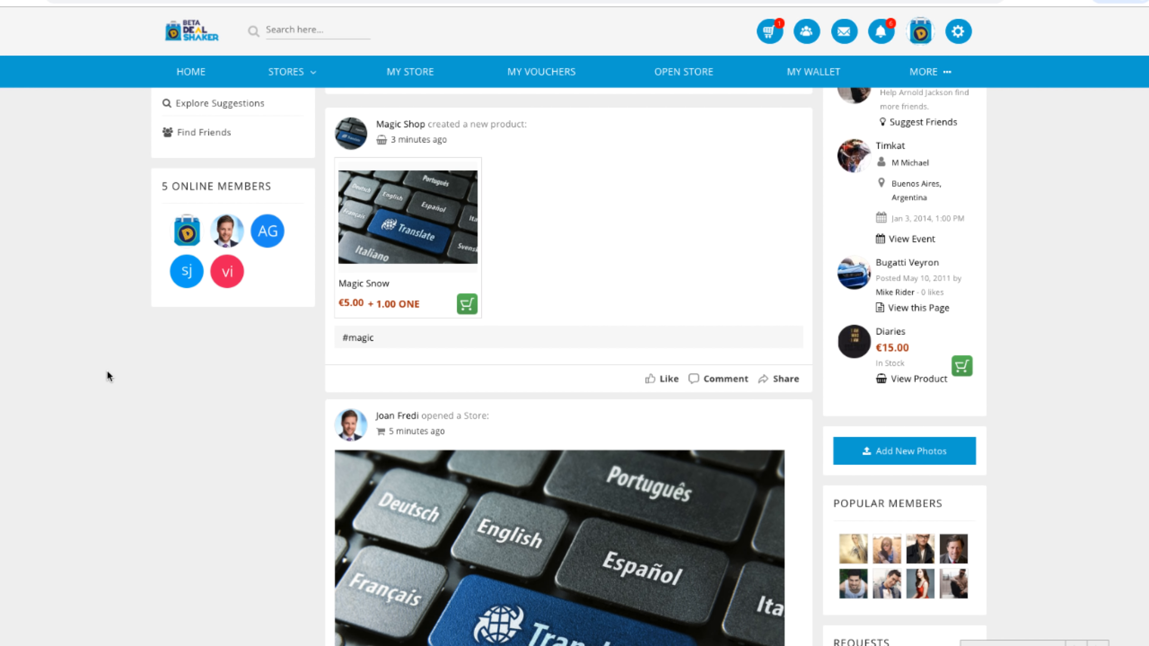